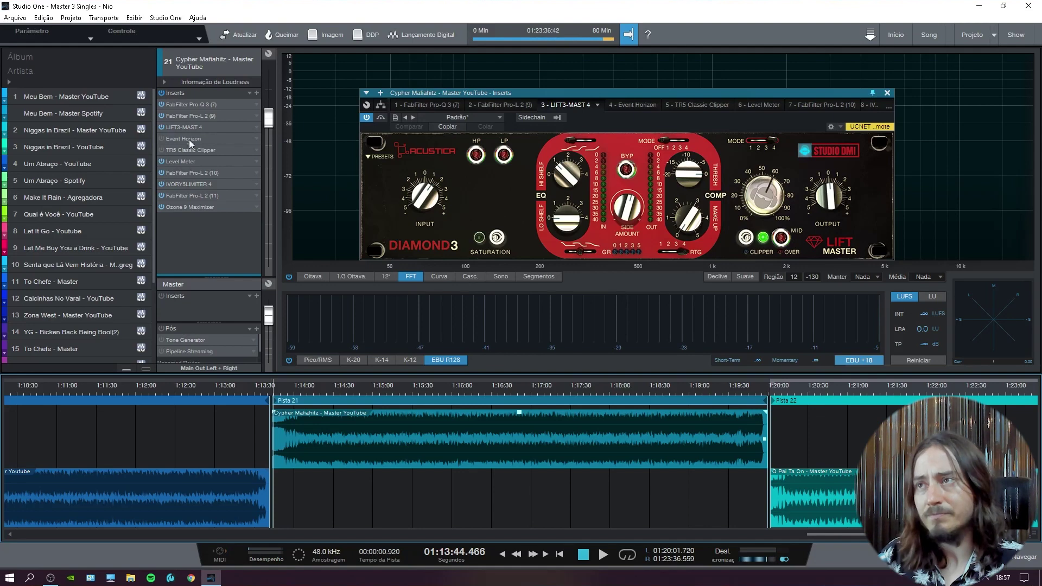
Bypass the LIFT3-MAST 4 insert on track 21, activate and open Event Horizon, and place both plugin windows side by side
click(162, 127)
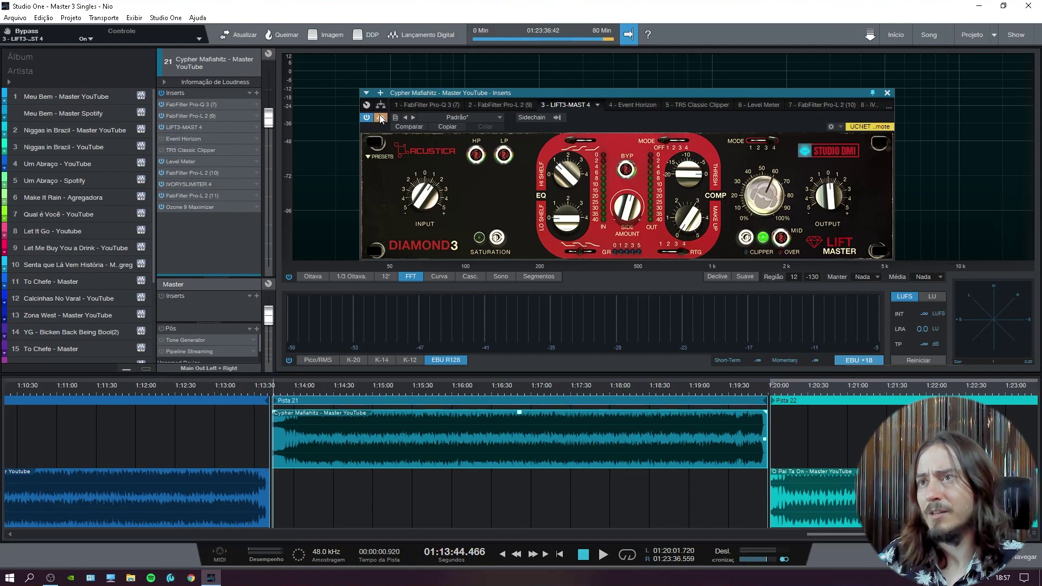
double_click(184, 139)
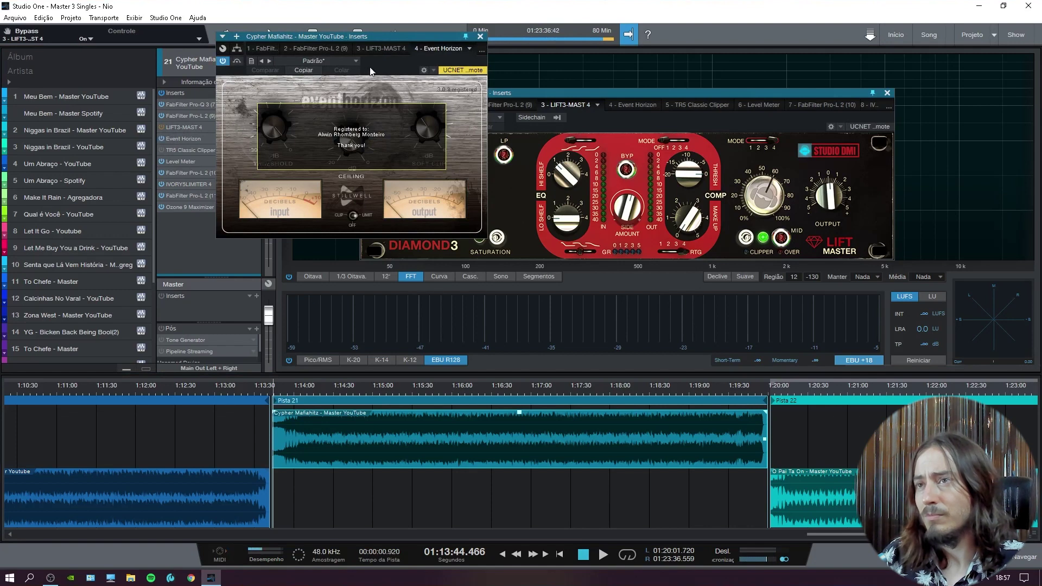
drag(385, 72, 264, 103)
drag(644, 126, 685, 122)
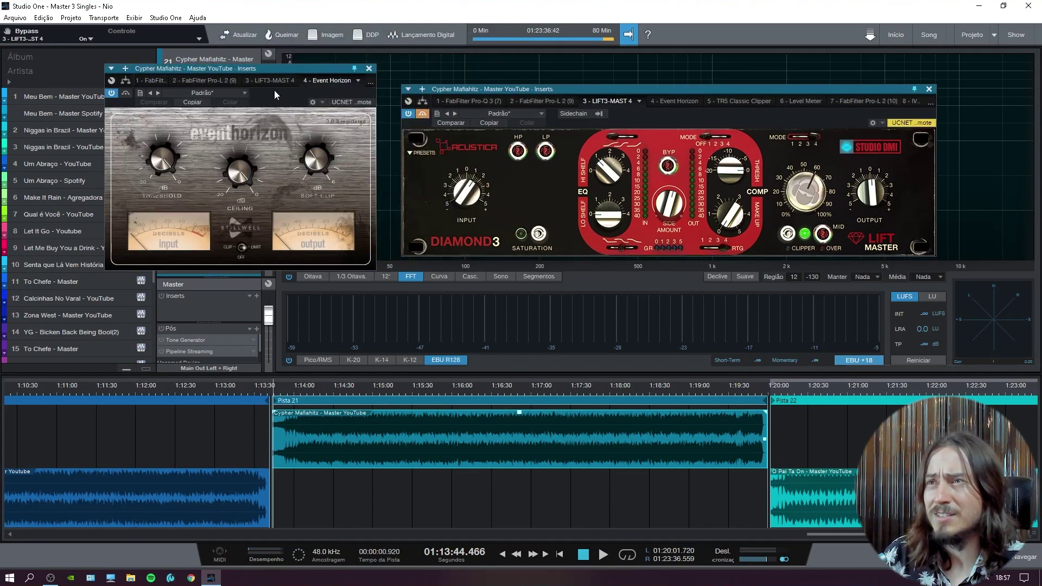
drag(275, 90, 293, 89)
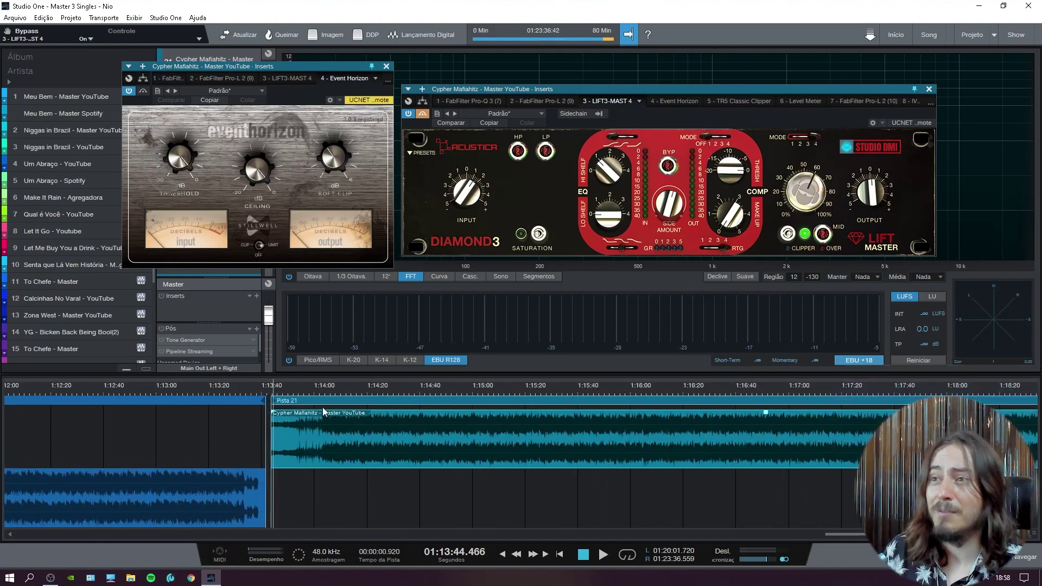
Place the playhead near 1:14:01 in track 21 and shift both plugin windows so the track's insert names are uncovered
click(296, 400)
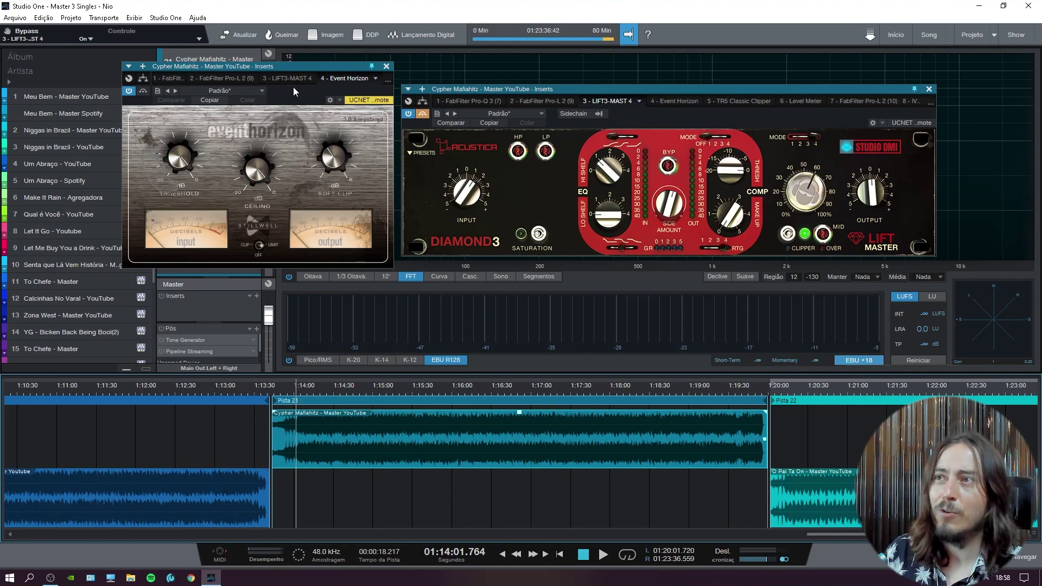
drag(303, 101, 318, 100)
drag(703, 89, 783, 56)
drag(333, 91, 412, 67)
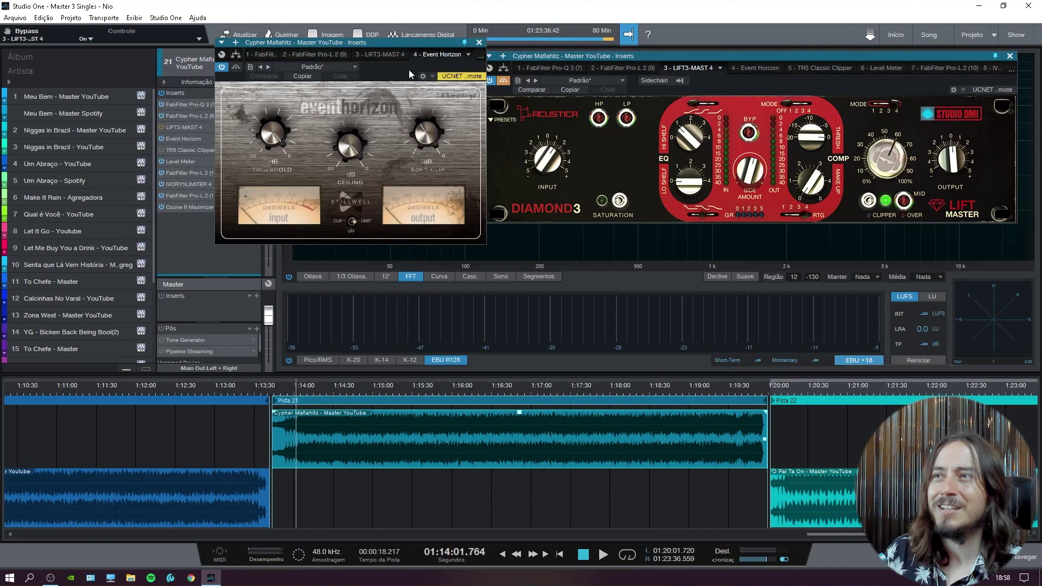
Examine the mode, threshold and ceiling settings of the Ozone 9 Maximizer insert, and close its window
click(178, 207)
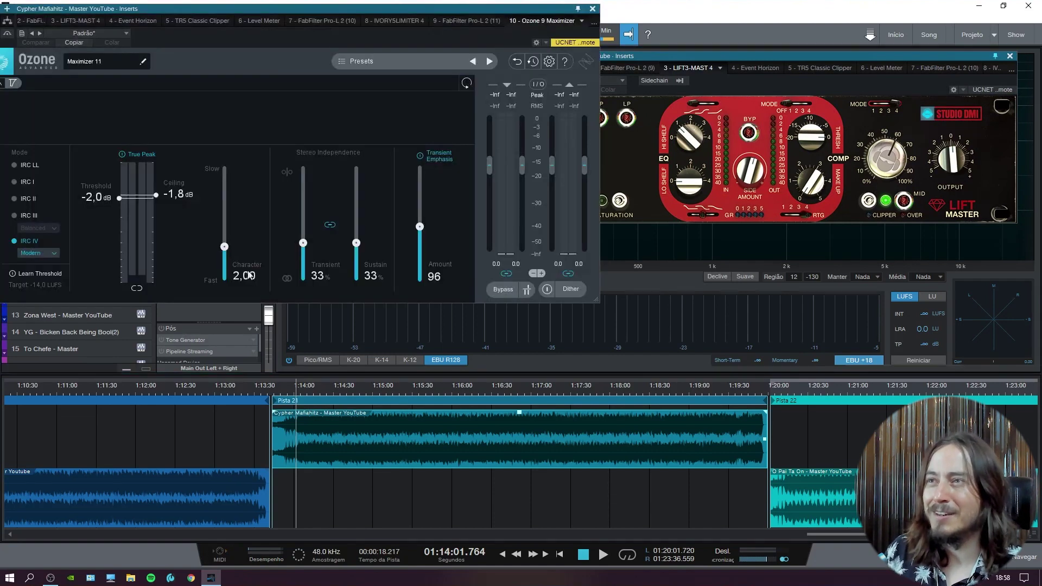
drag(343, 38, 412, 34)
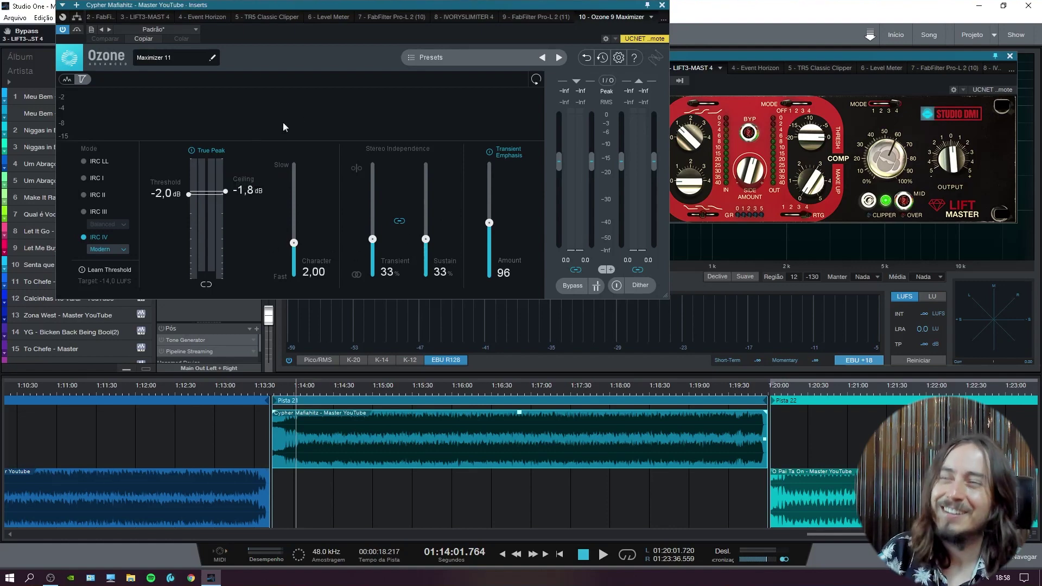
click(663, 5)
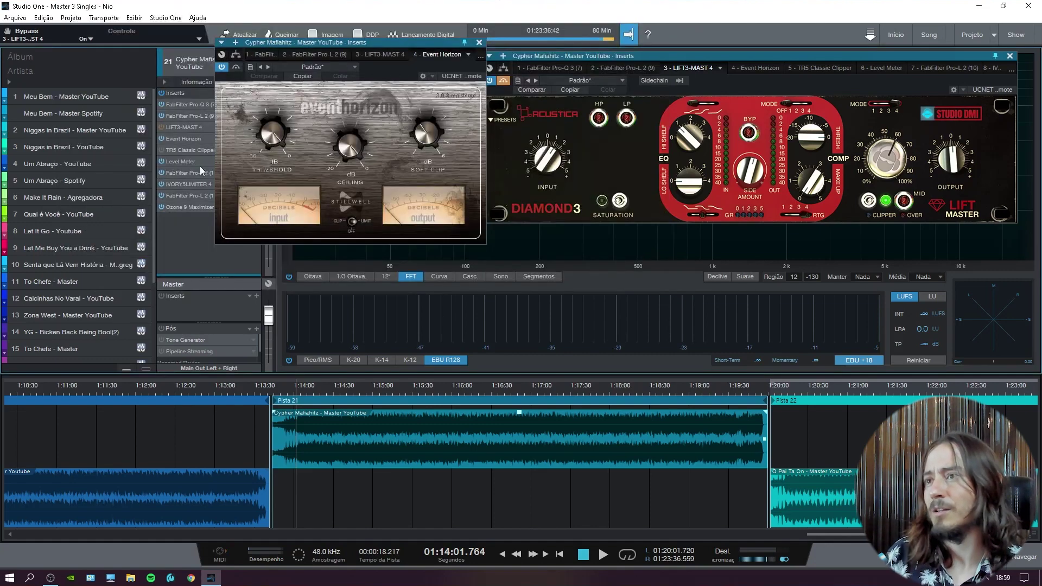
Inspect the FabFilter Pro-L 2 (11), IVORYSLIMITER 4 and Level Meter inserts one after another, closing each window
click(192, 194)
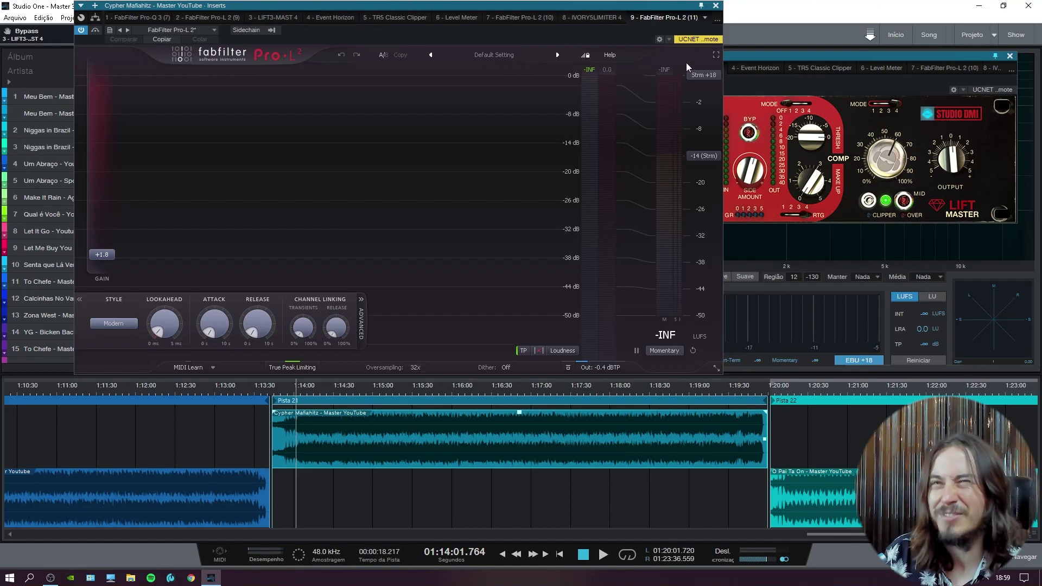
click(716, 6)
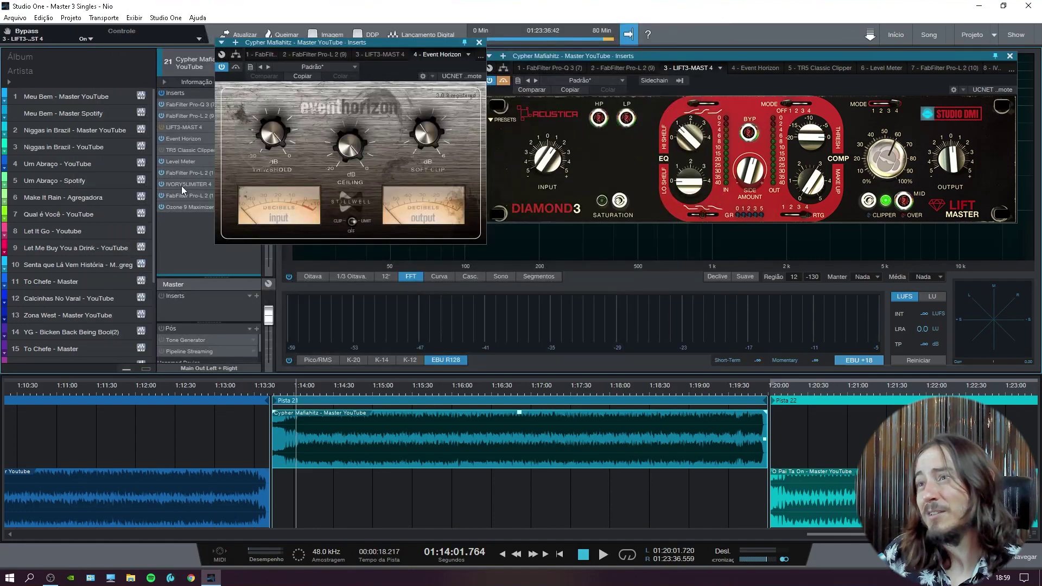
click(184, 185)
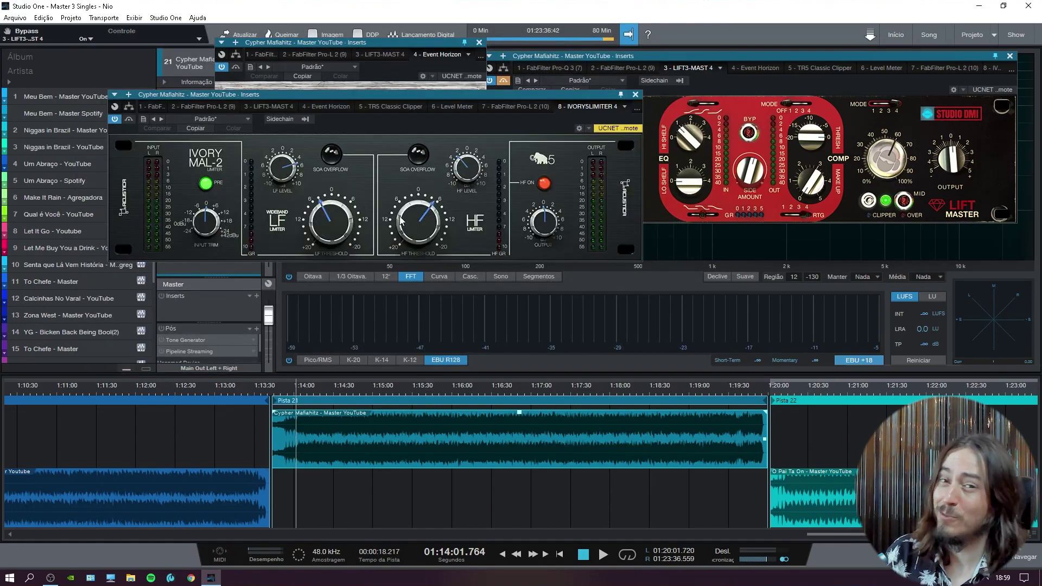
click(635, 95)
drag(380, 43, 447, 20)
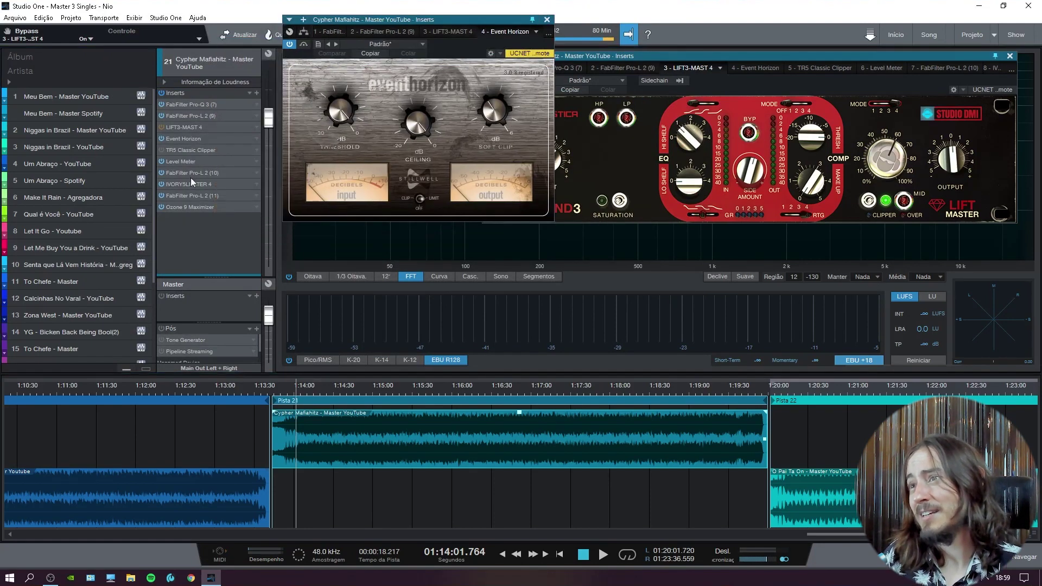
click(189, 162)
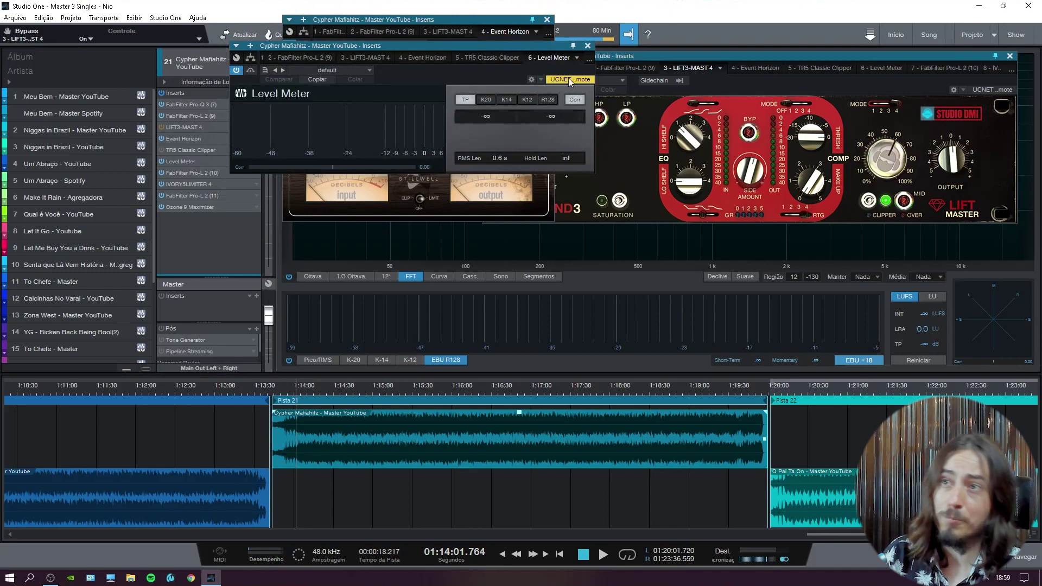
click(586, 46)
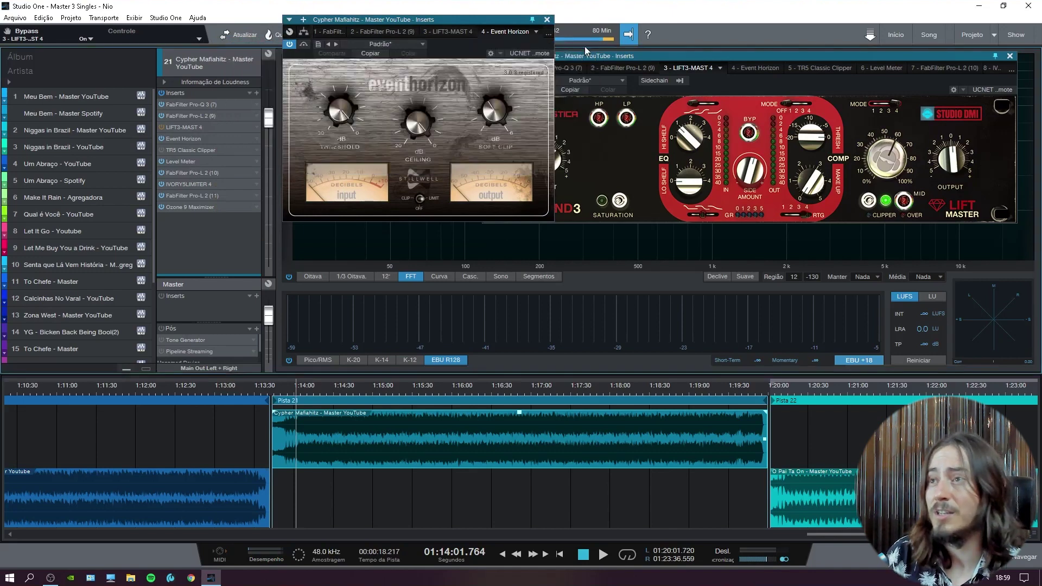
Take LIFT3-MAST 4 out of bypass and arrange its window beside Event Horizon so both are fully visible
click(177, 138)
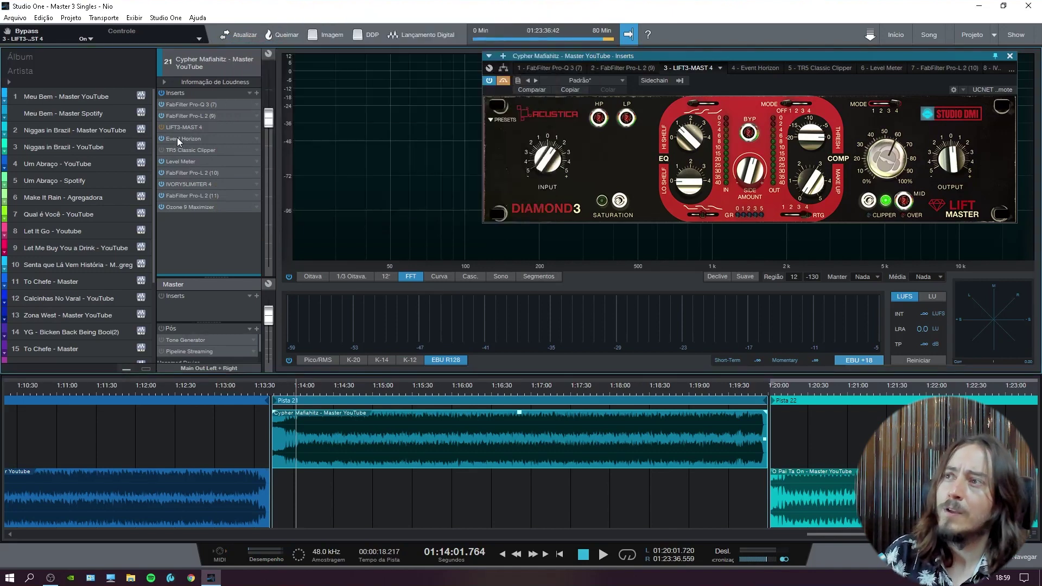
click(188, 141)
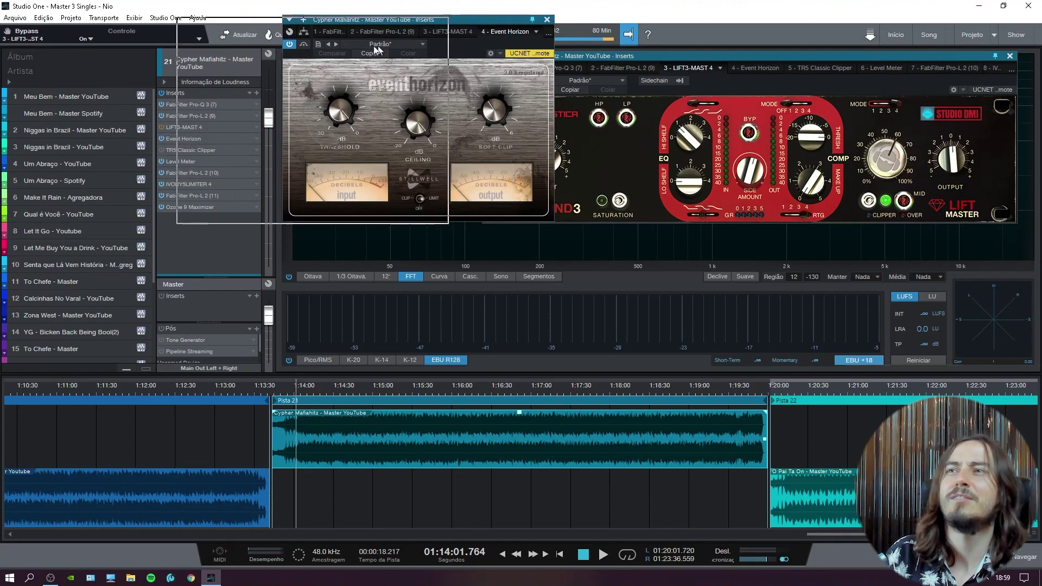
drag(380, 19, 159, 27)
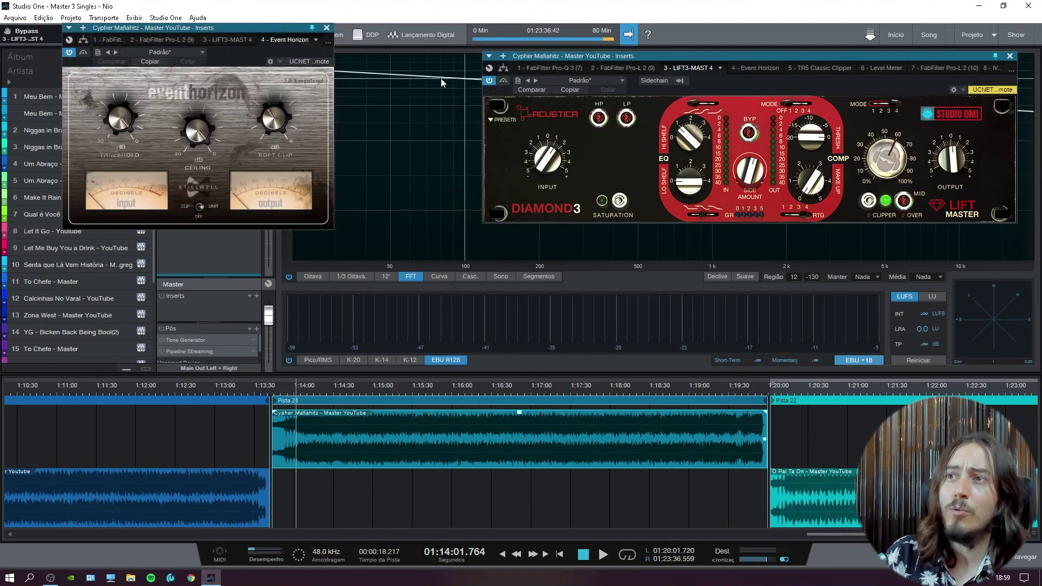
drag(257, 51, 311, 52)
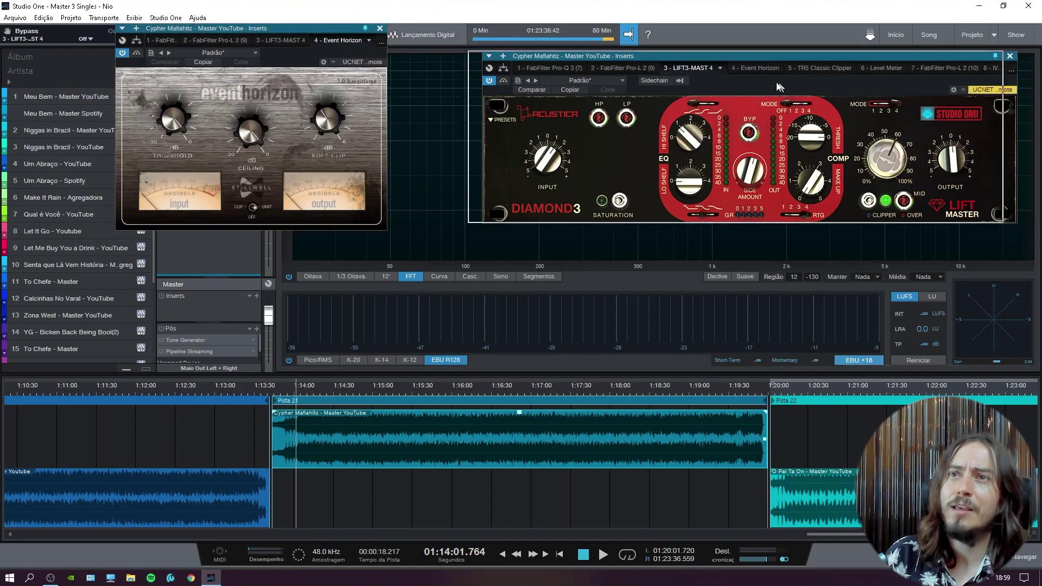
drag(706, 56, 641, 46)
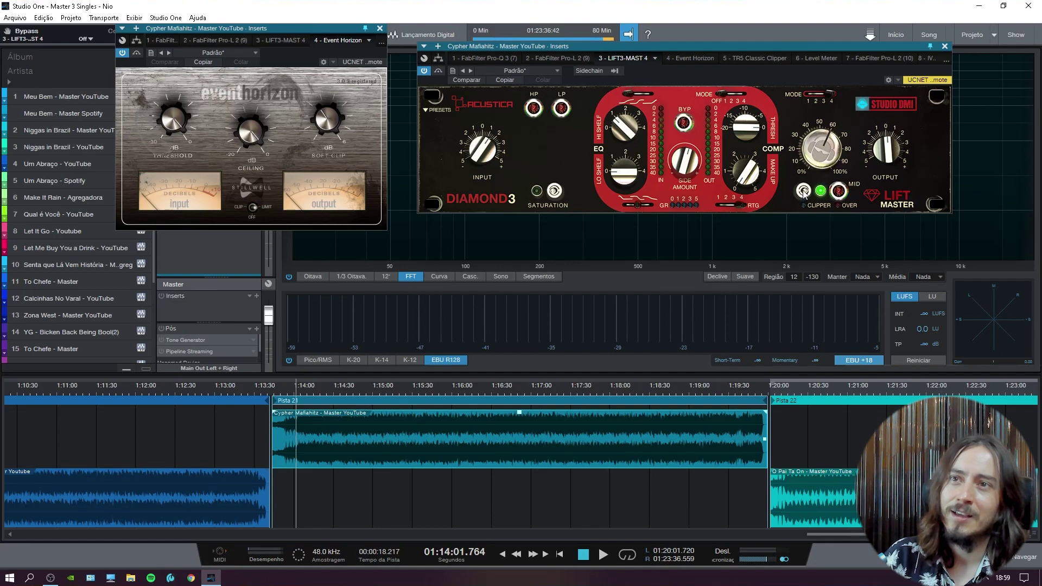
Switch off the LIFT3-MAST 4 clipper, deactivate Event Horizon, and audition the looped section without clipping
click(840, 205)
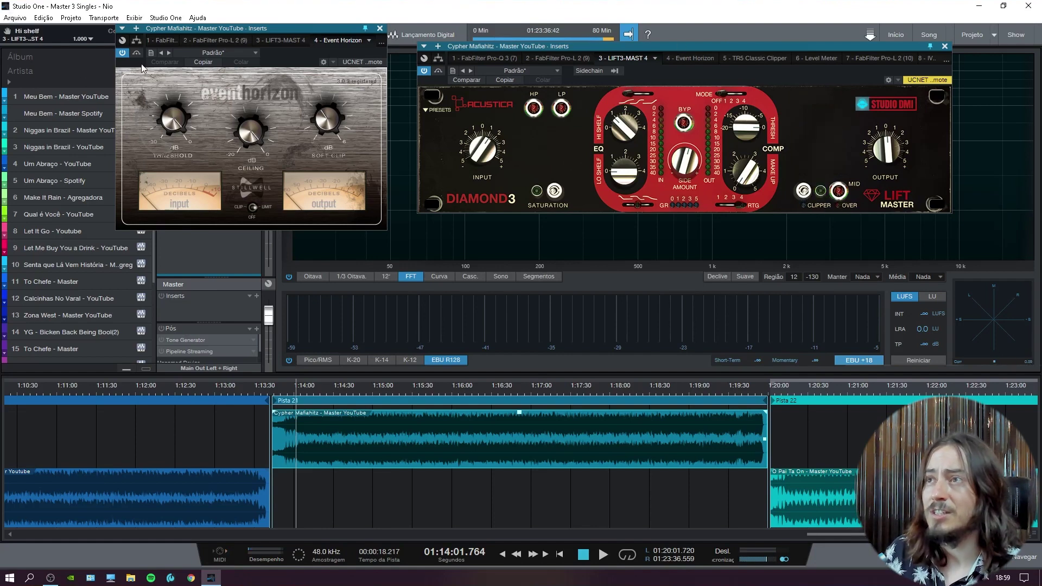
click(123, 54)
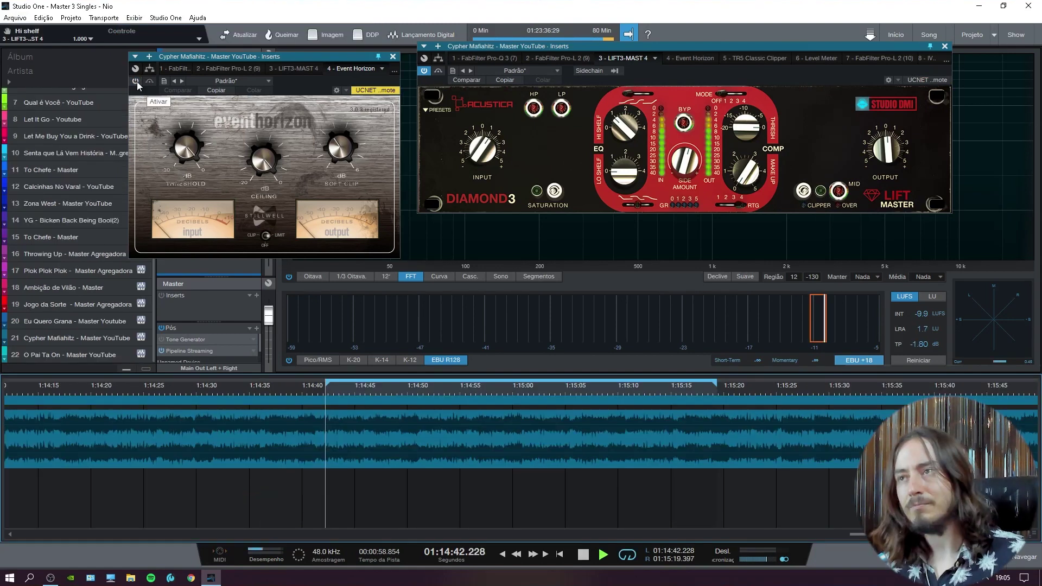
key(space)
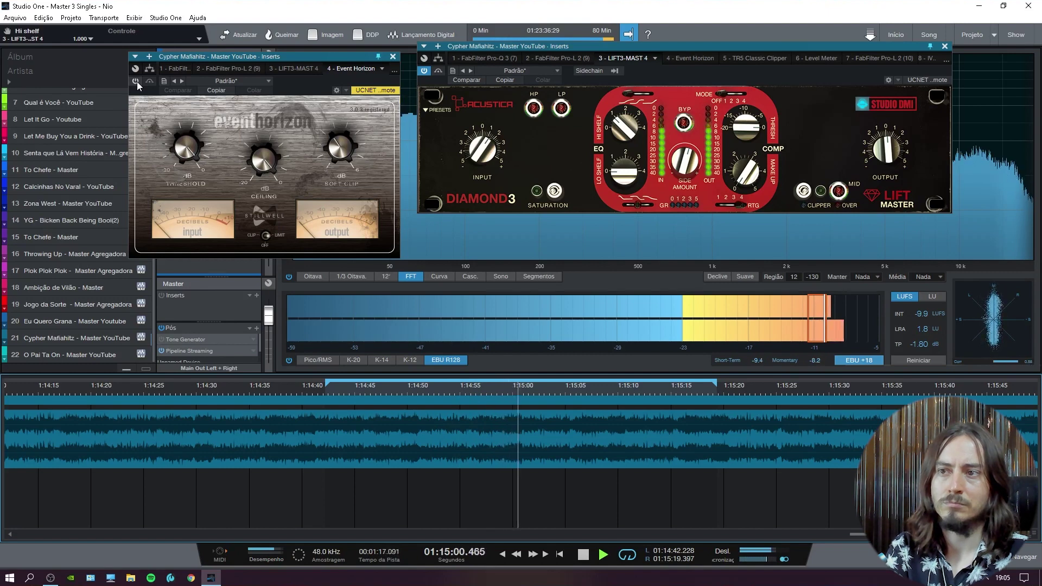
key(space)
Activate Event Horizon and play the looped section to hear its clipping
click(135, 81)
key(space)
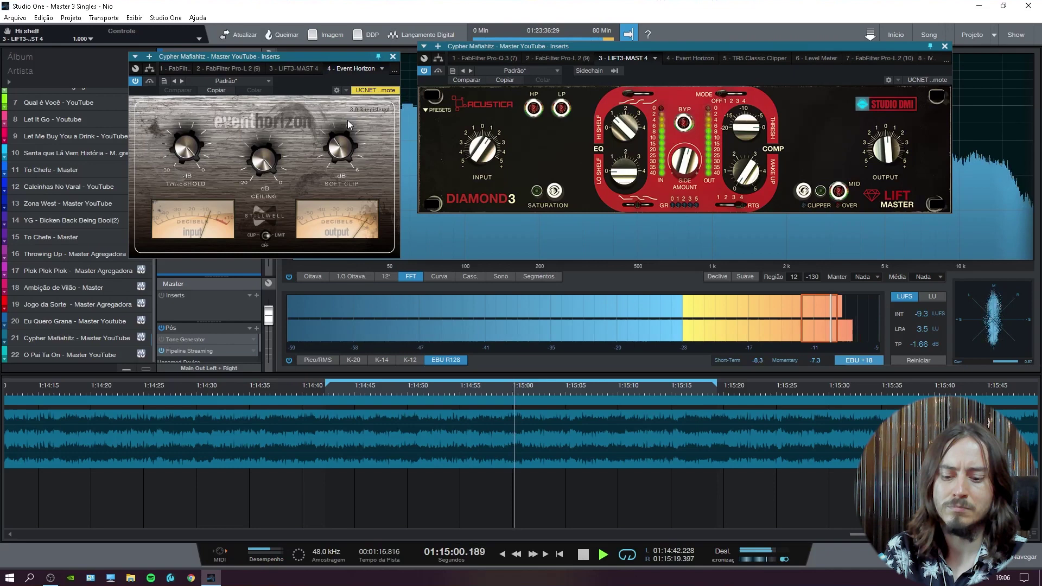
key(space)
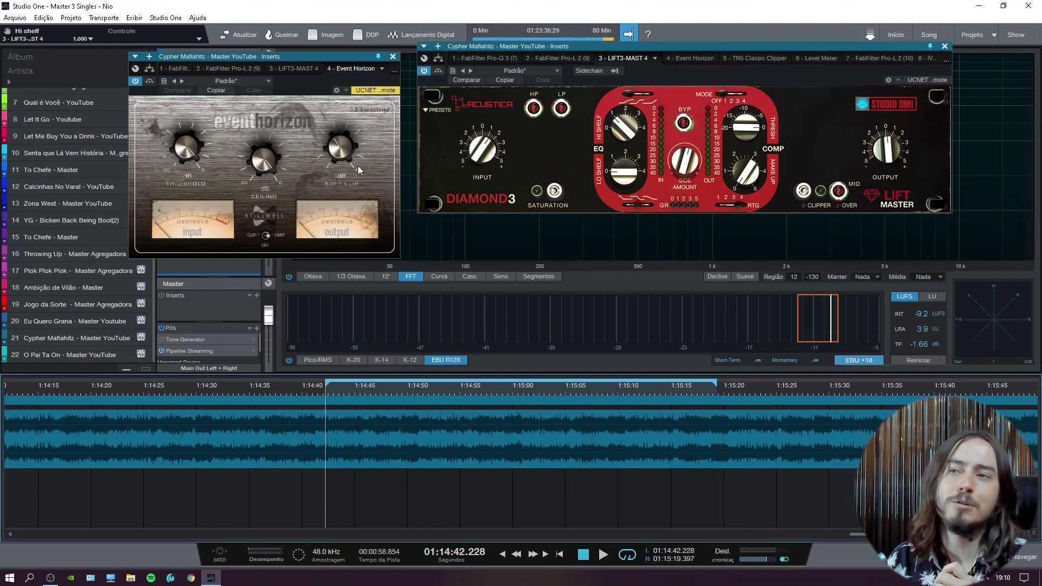
Compare the start of the loop with Event Horizon deactivated and activated
key(space)
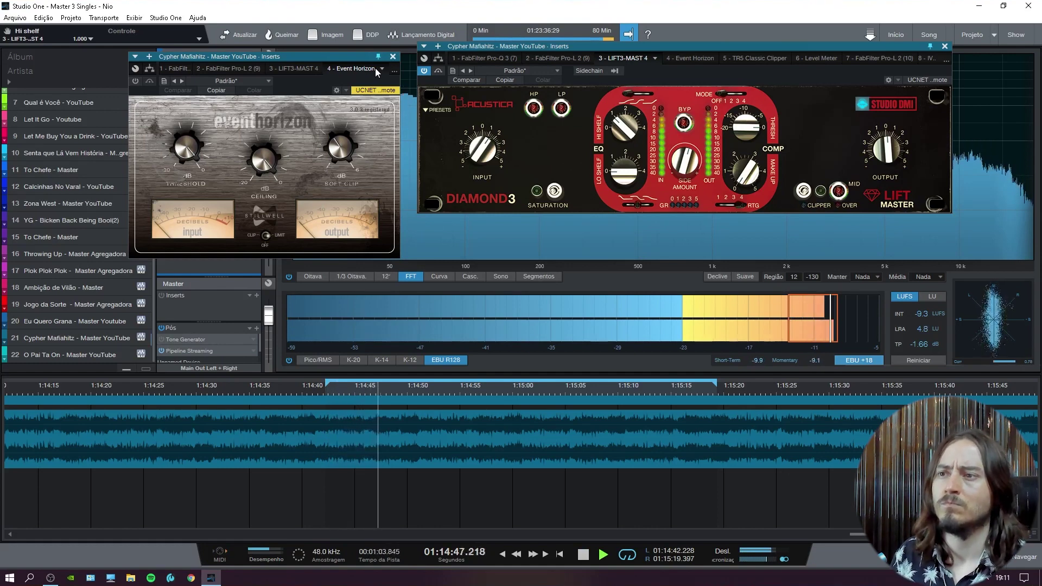
click(136, 81)
key(space)
key(space)
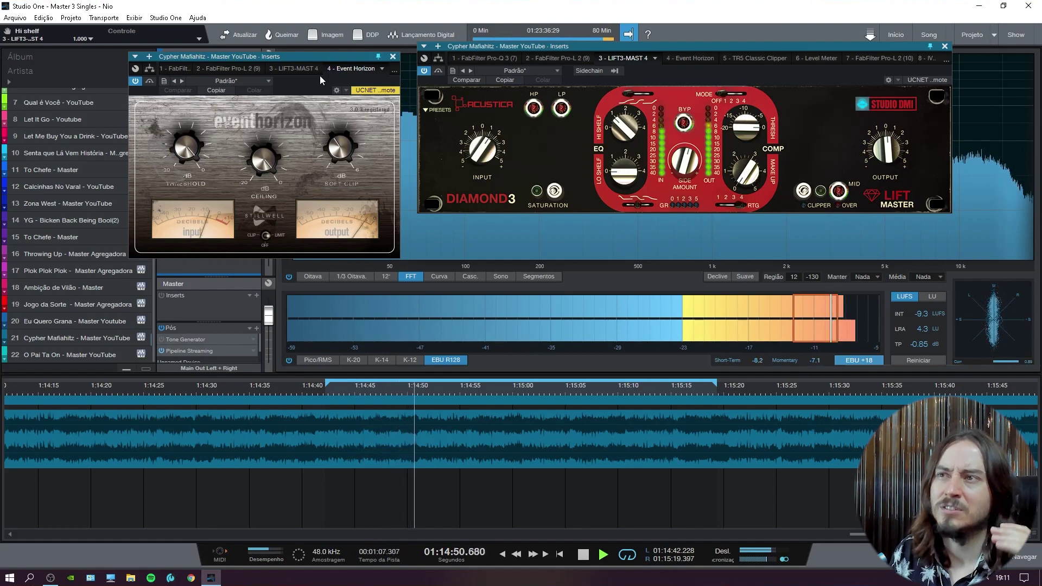
key(space)
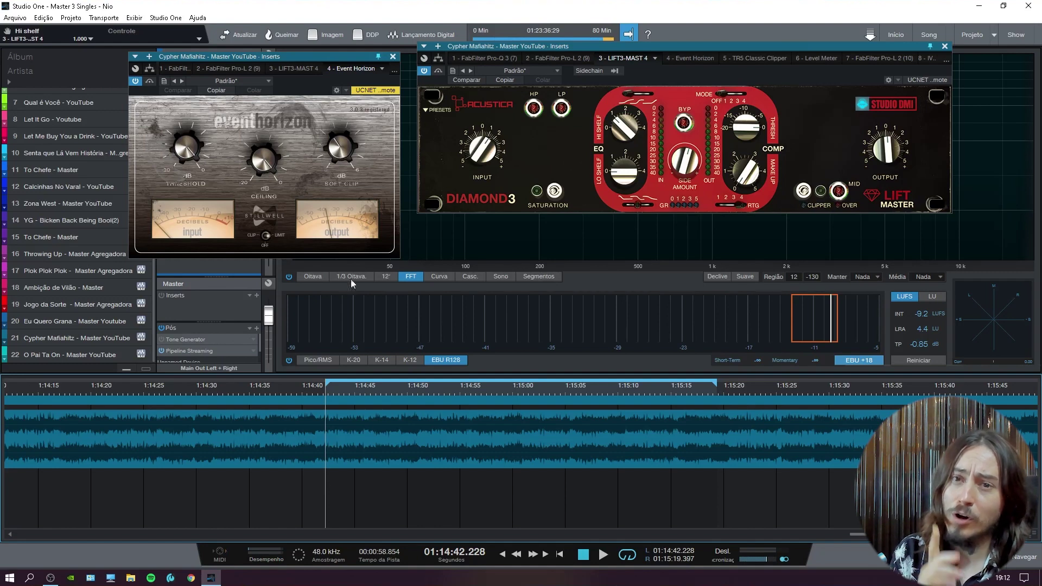
Replay the loop from its start with Event Horizon active, and stop playback after a few seconds
mouse_move(301, 299)
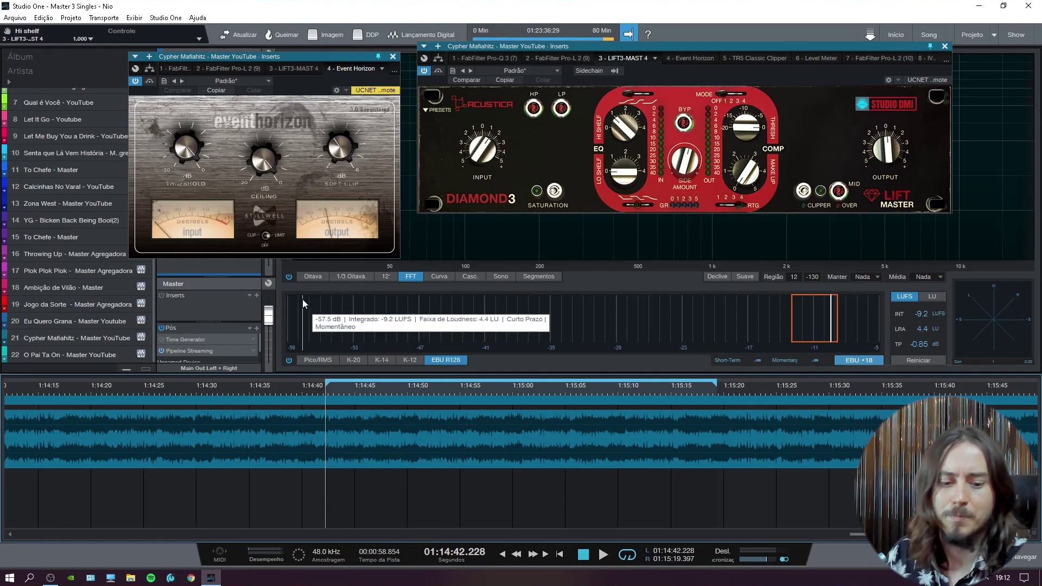
key(space)
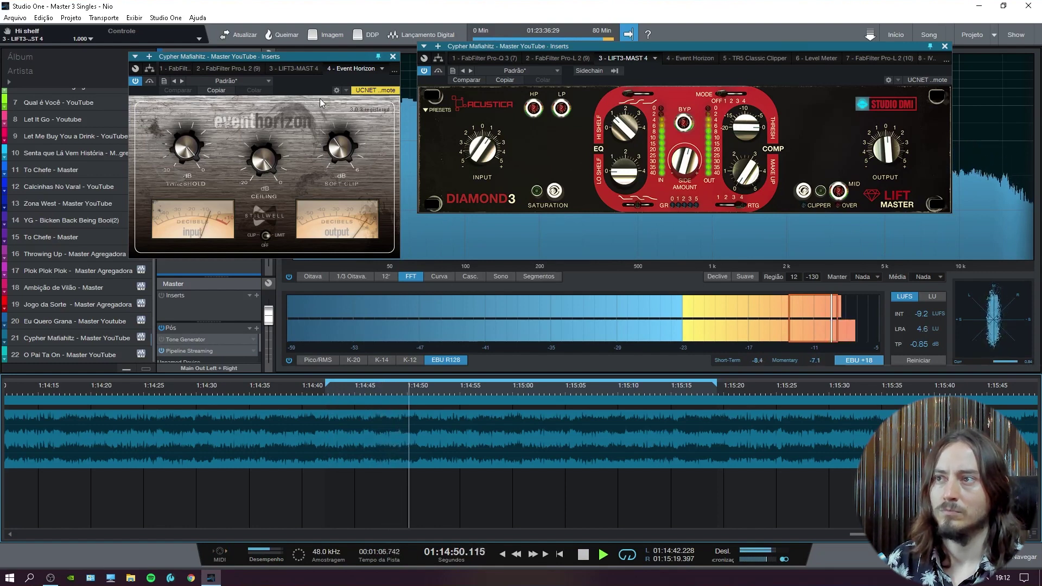
key(space)
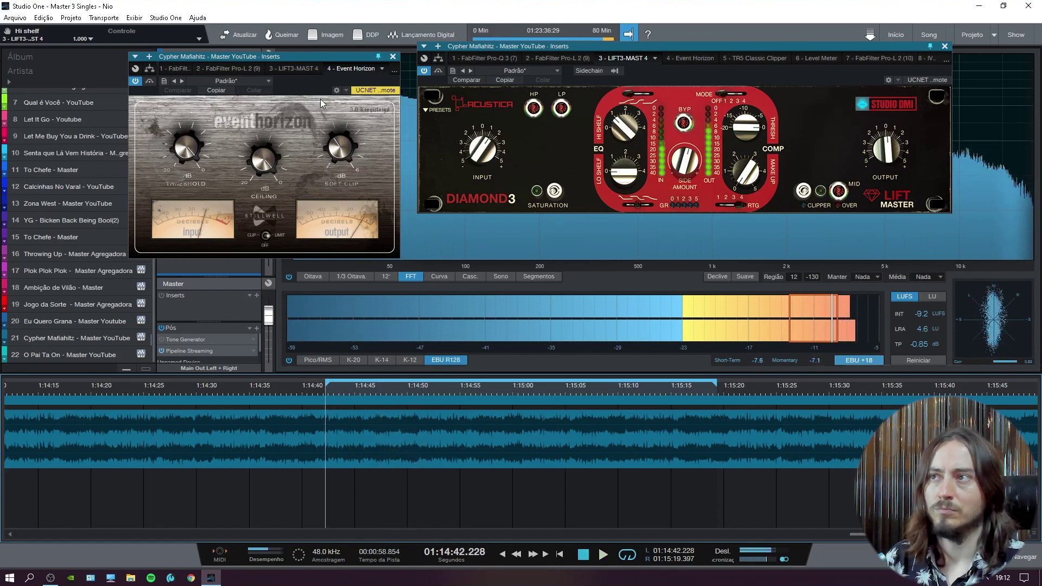
Deactivate Event Horizon and play the looped section from its start without clipping
click(139, 83)
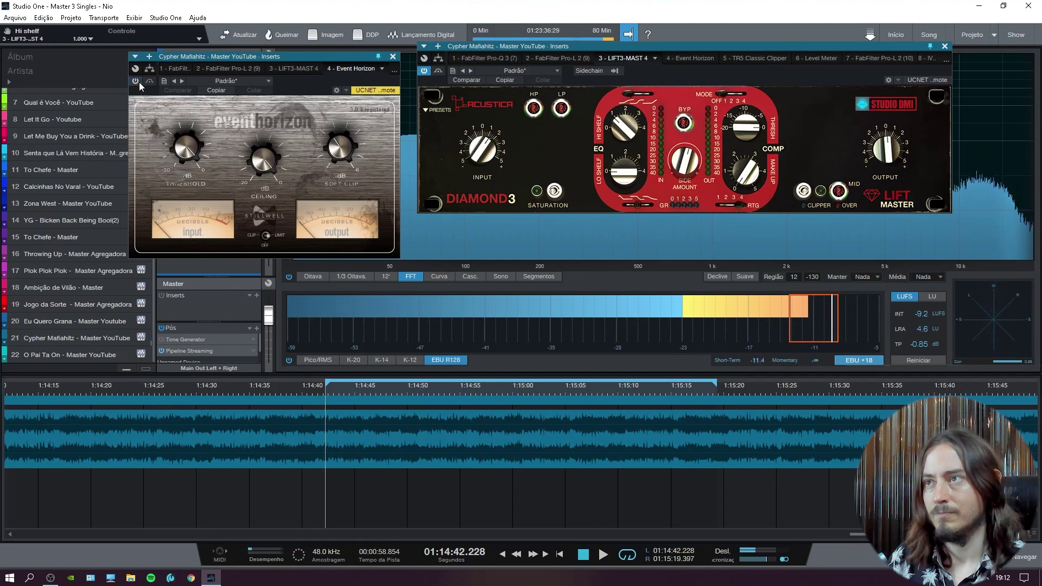
key(space)
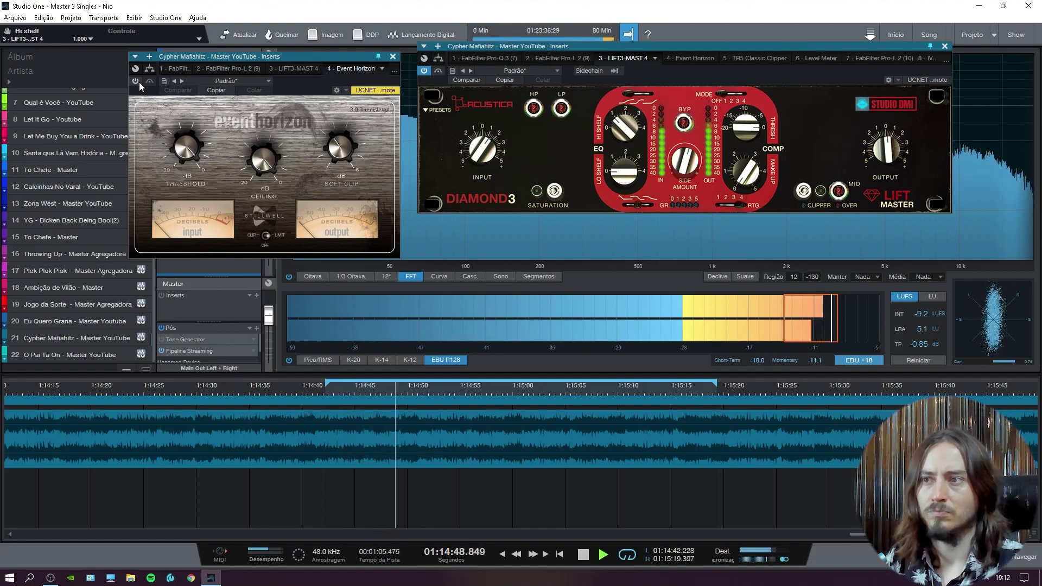
key(space)
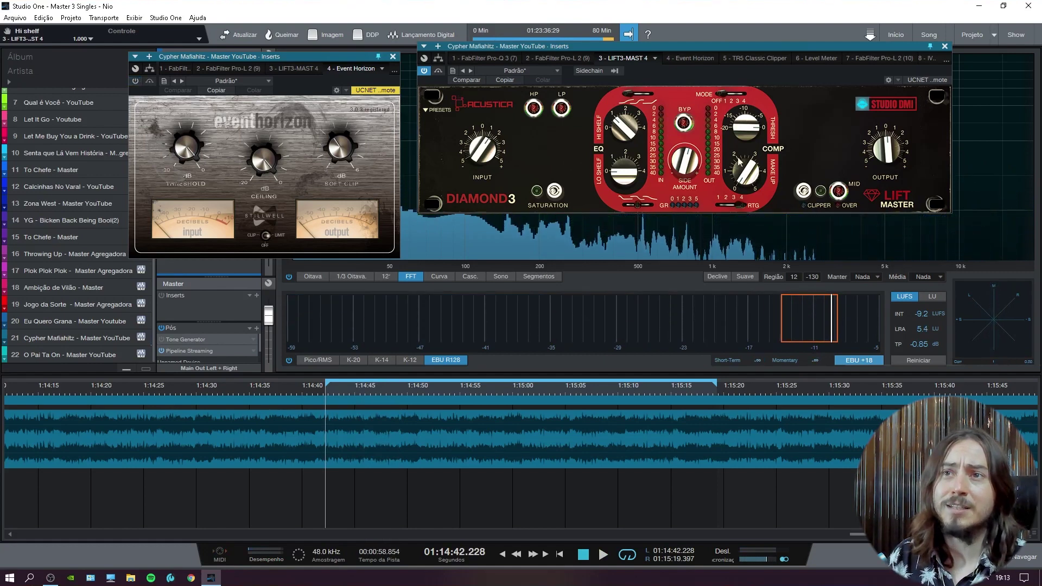
Switch on the LIFT3-MAST 4 clipper and play the looped section to hear its clipping
click(804, 194)
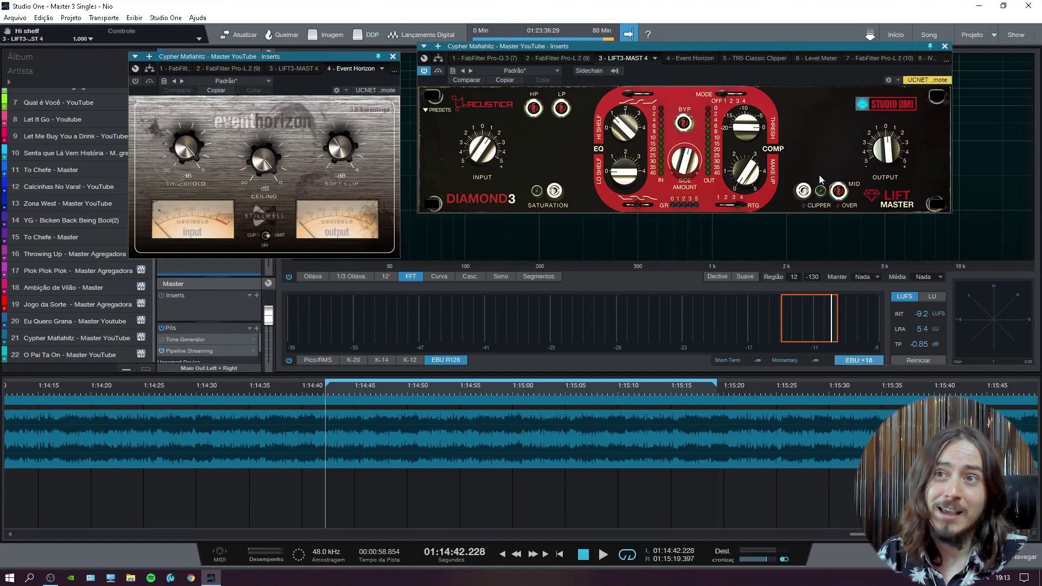
mouse_move(842, 119)
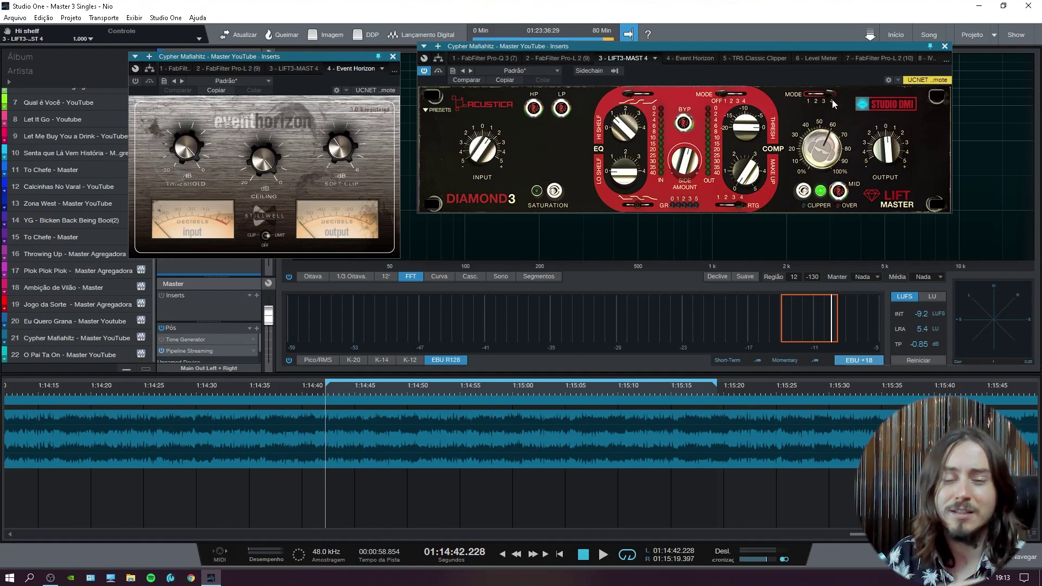
key(space)
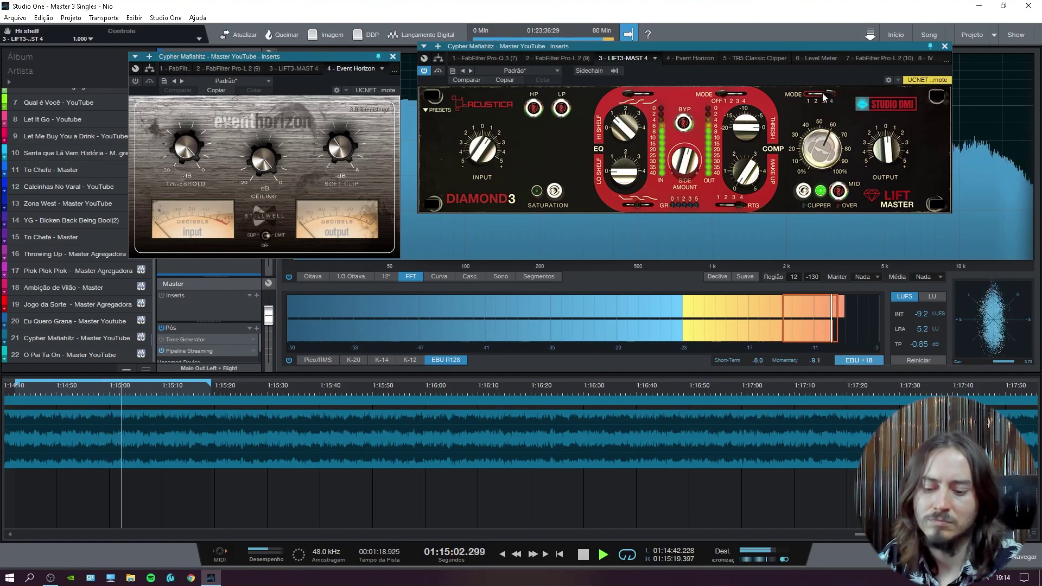
key(space)
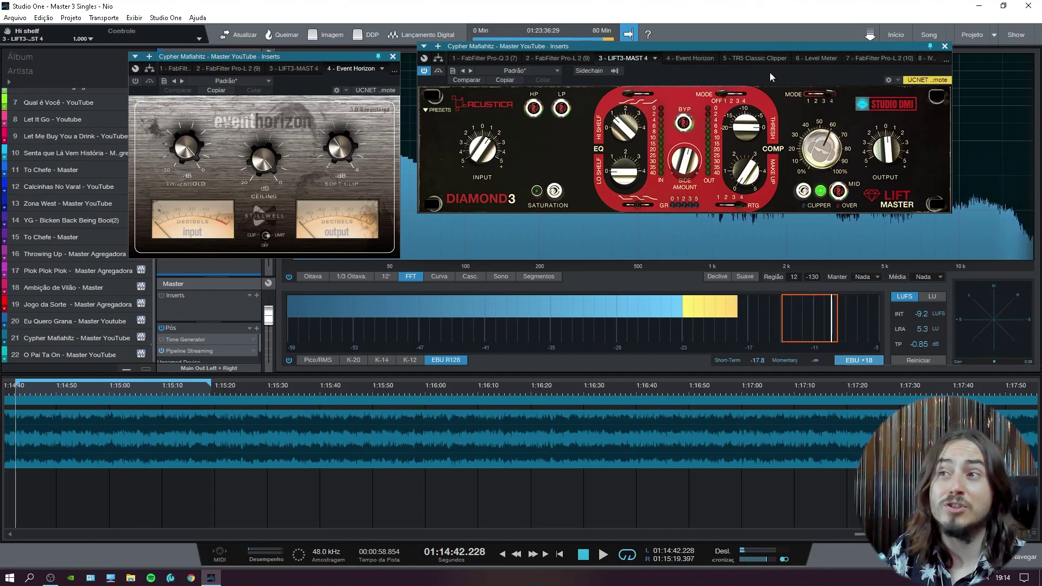
Change the LIFT3-MAST 4 clipper mode twice, auditioning the looped section from its start after each change
click(825, 98)
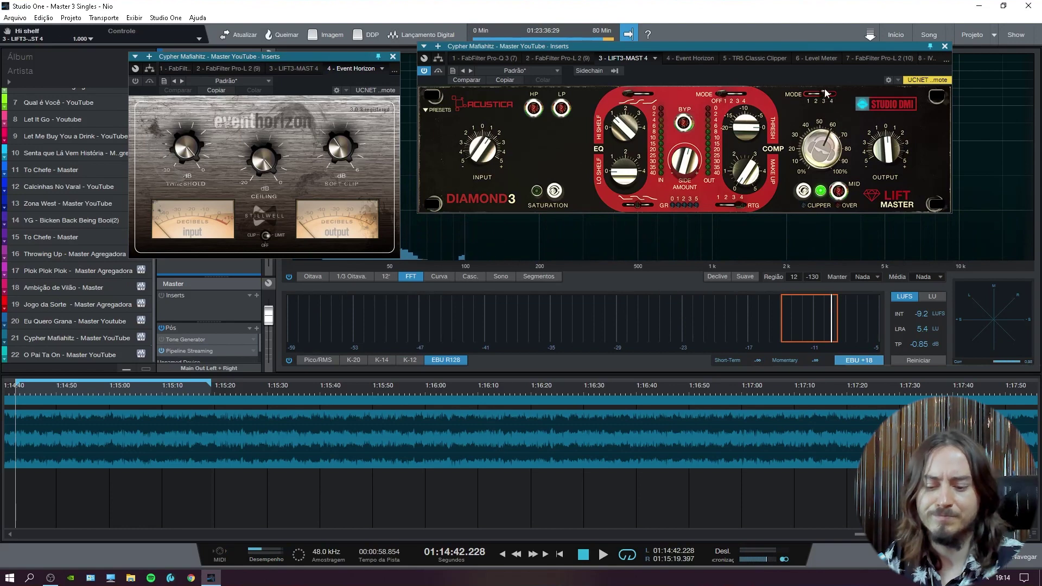
key(space)
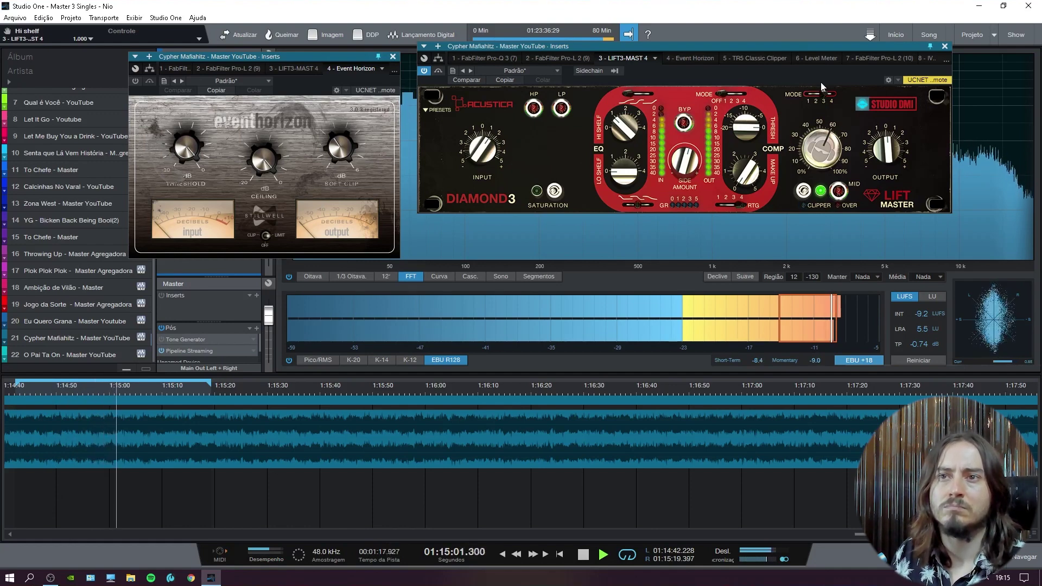
key(space)
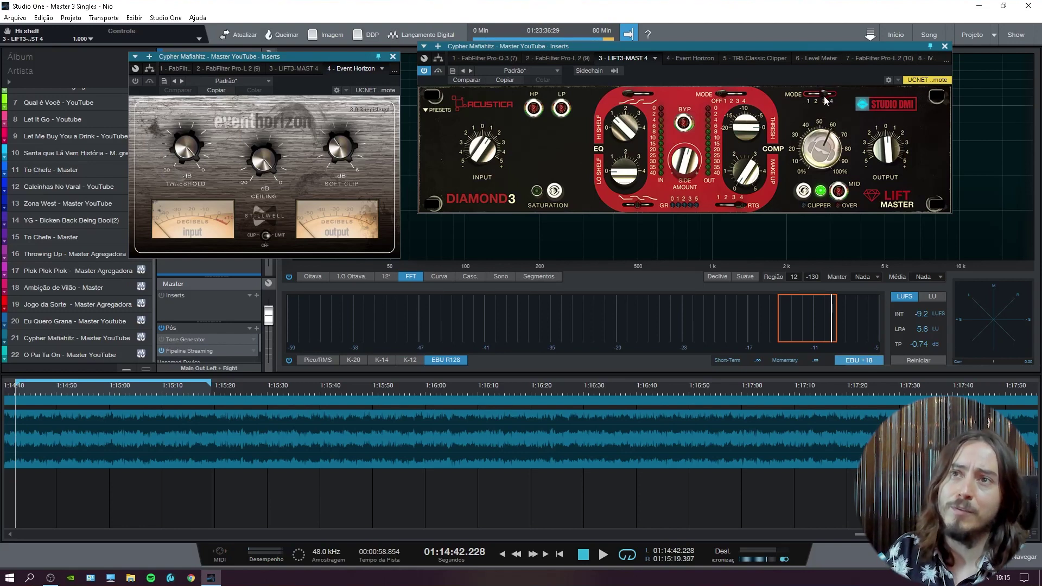
click(822, 100)
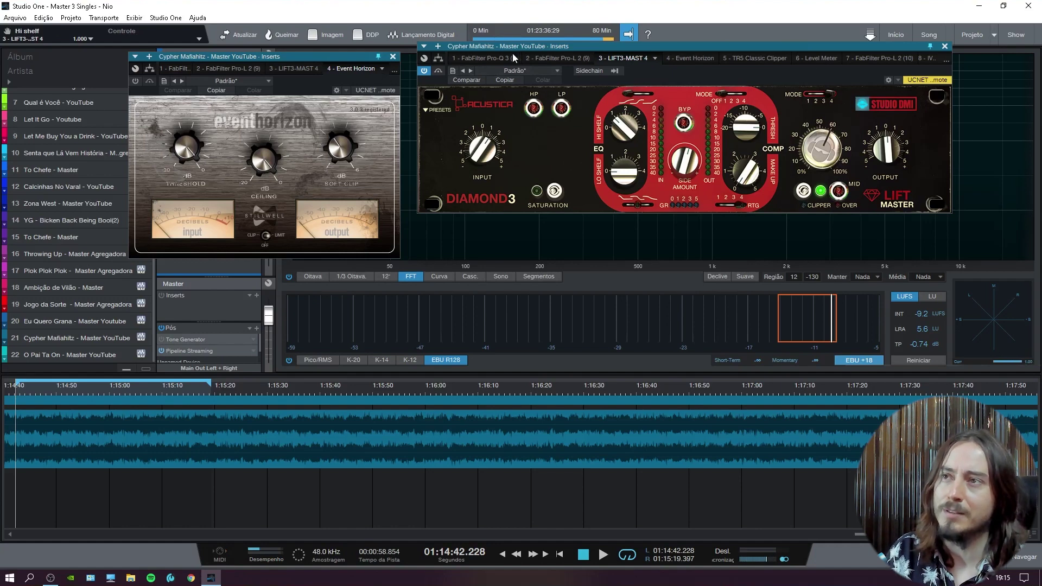
key(space)
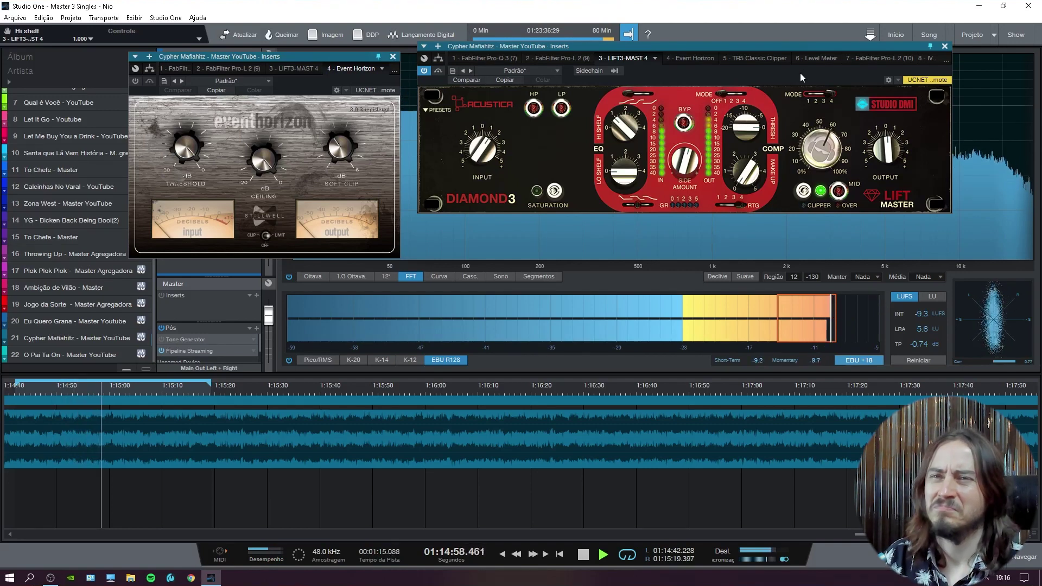
key(space)
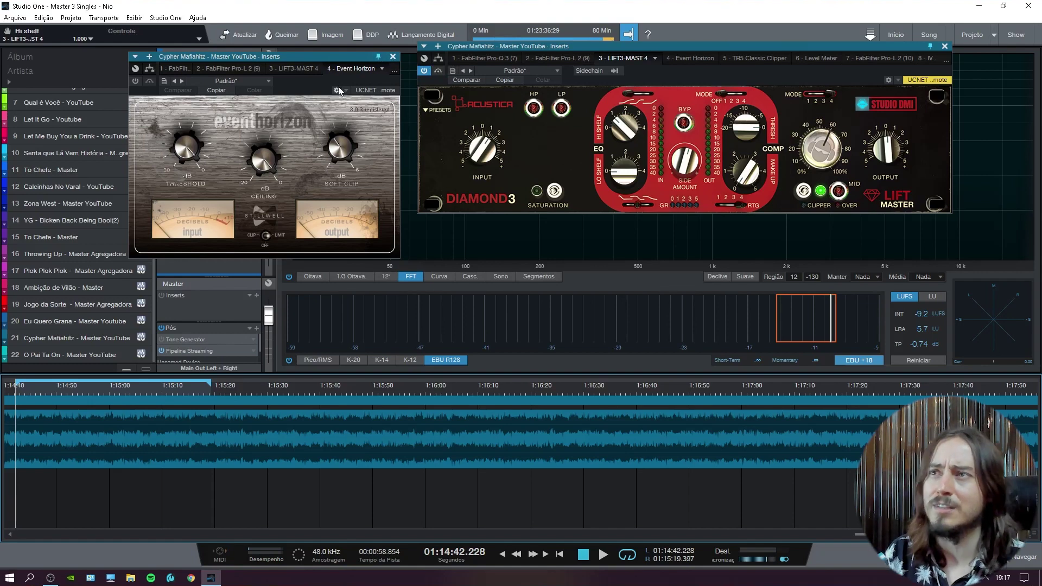
Bypass LIFT3-MAST 4 and move its window and the Event Horizon window to uncover the track's insert list
drag(353, 57, 371, 17)
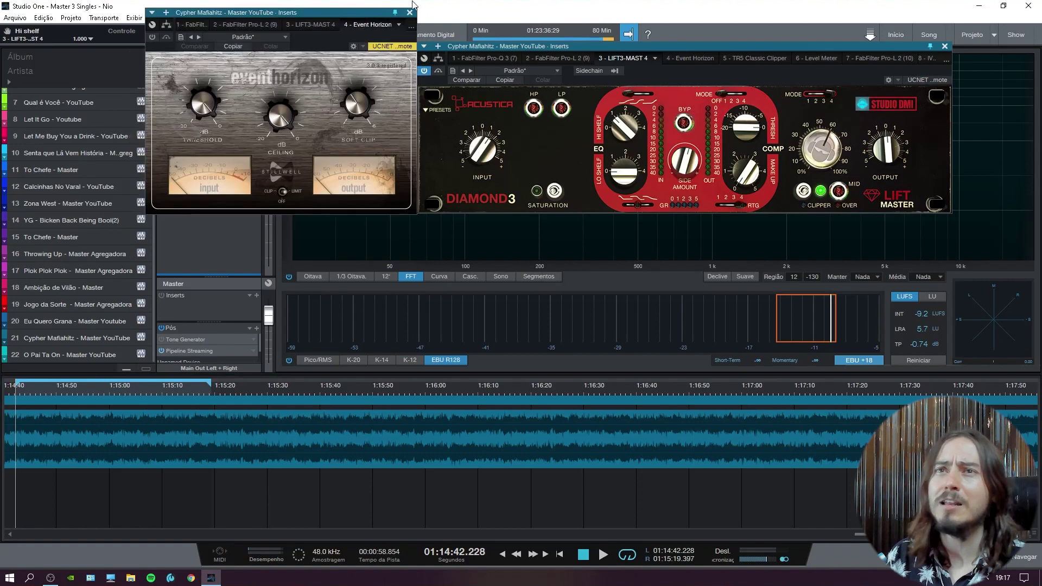
click(439, 68)
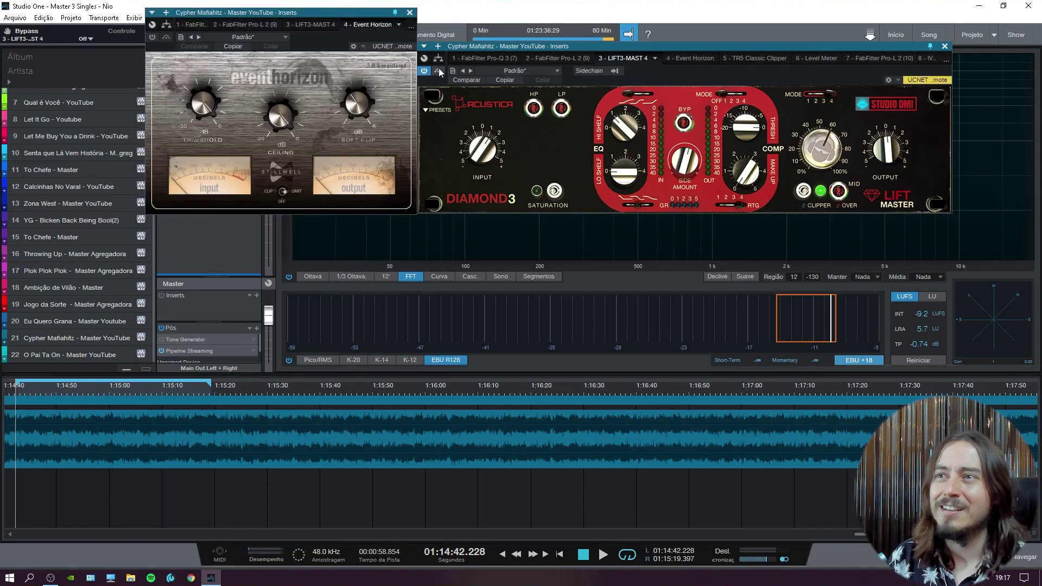
drag(314, 11, 369, 17)
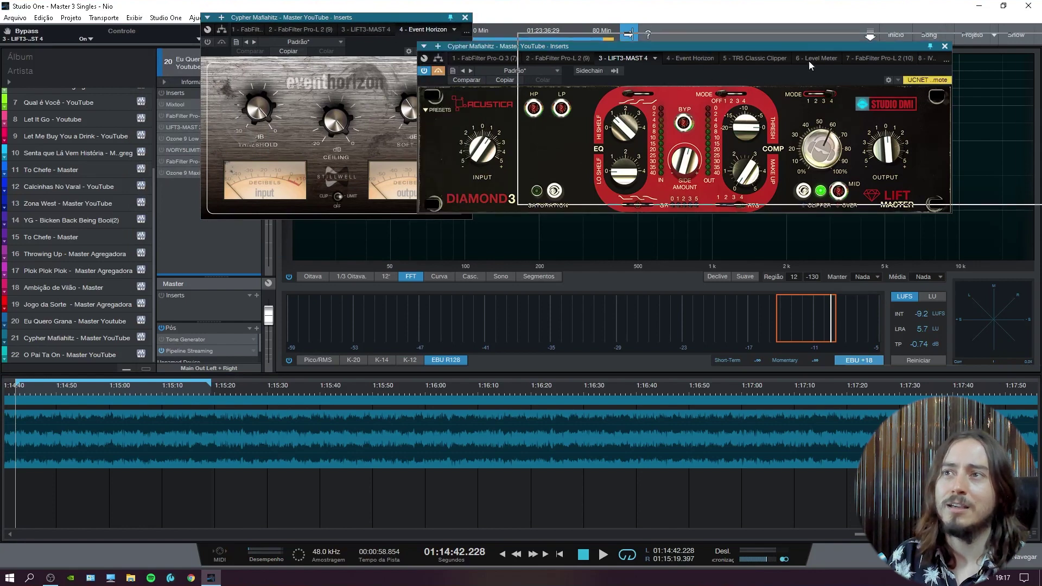
drag(705, 67, 806, 57)
drag(422, 47, 473, 52)
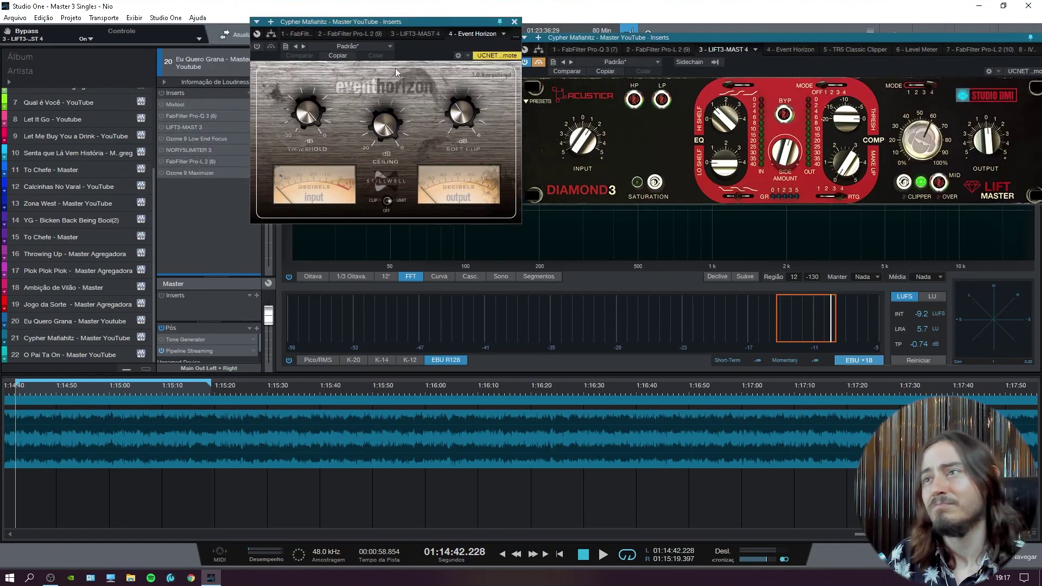
Open the track's TR5 Classic Clipper and activate it in bypass, and take LIFT3-MAST 4 out of bypass with its clipper off
double_click(187, 150)
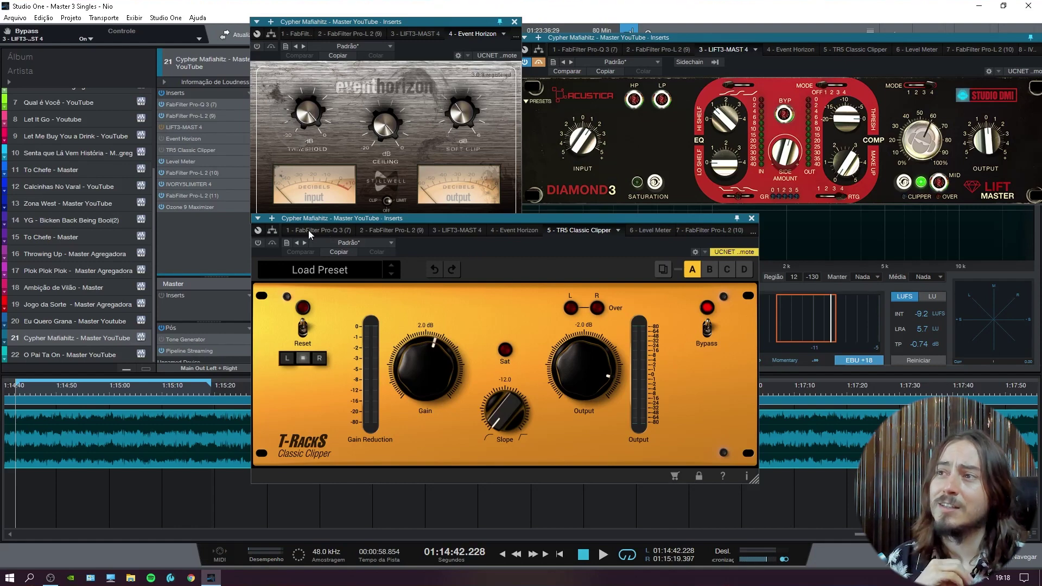
click(262, 243)
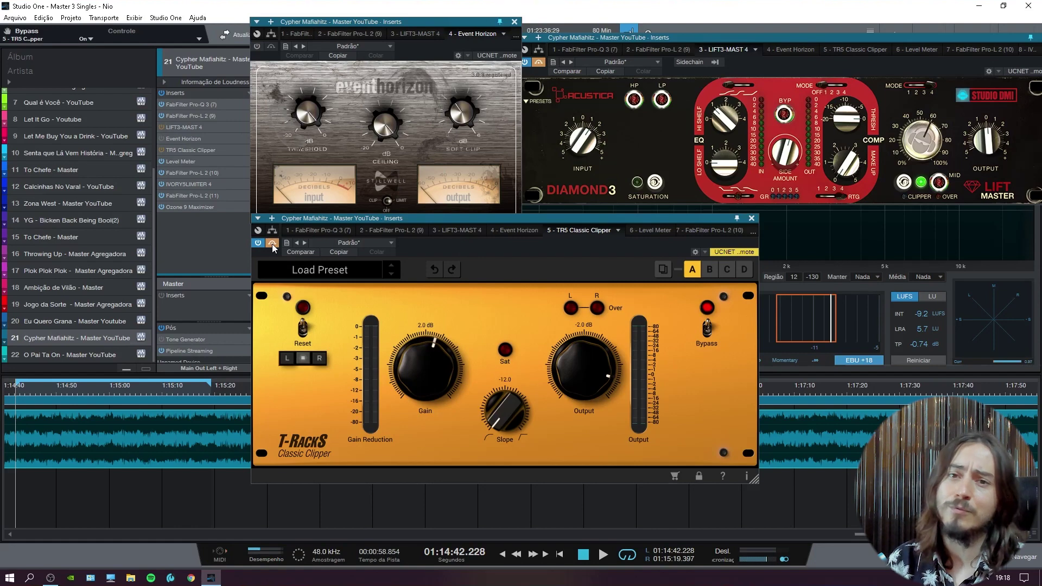
click(540, 65)
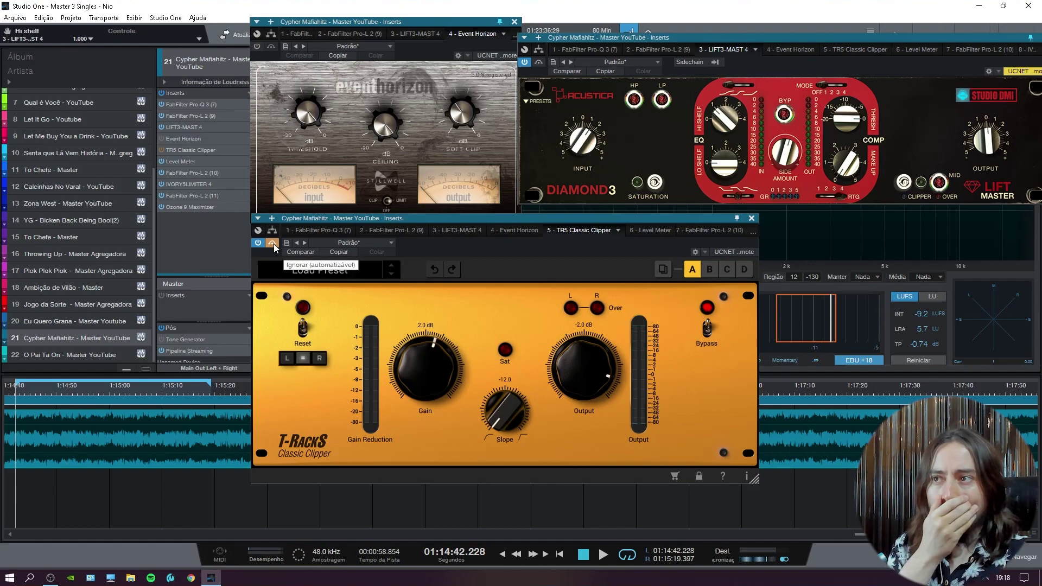
Play the looped section with TR5 Classic Clipper bypassed, and disable its bypass to compare the clipping
key(space)
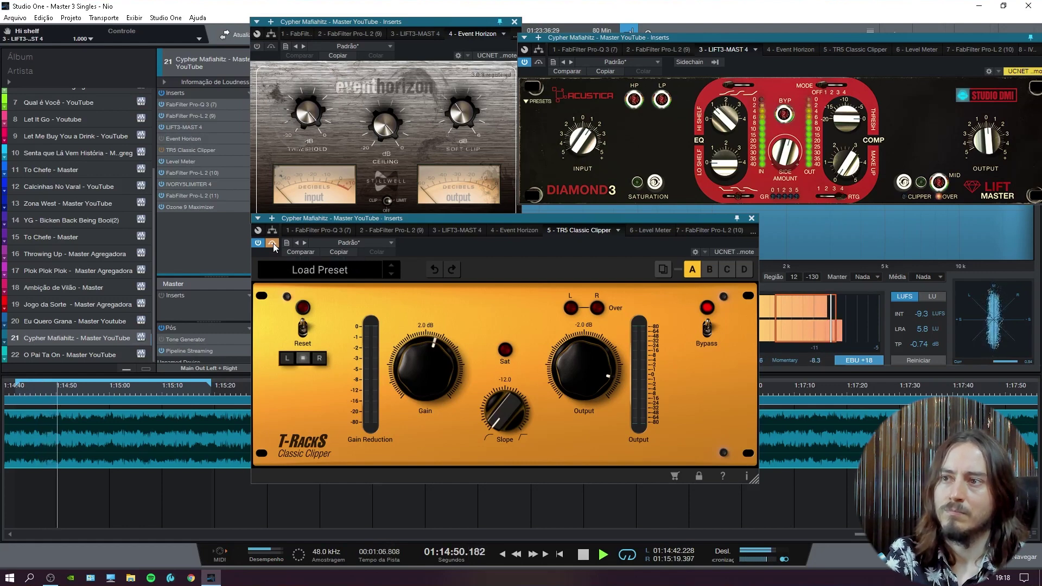
click(273, 244)
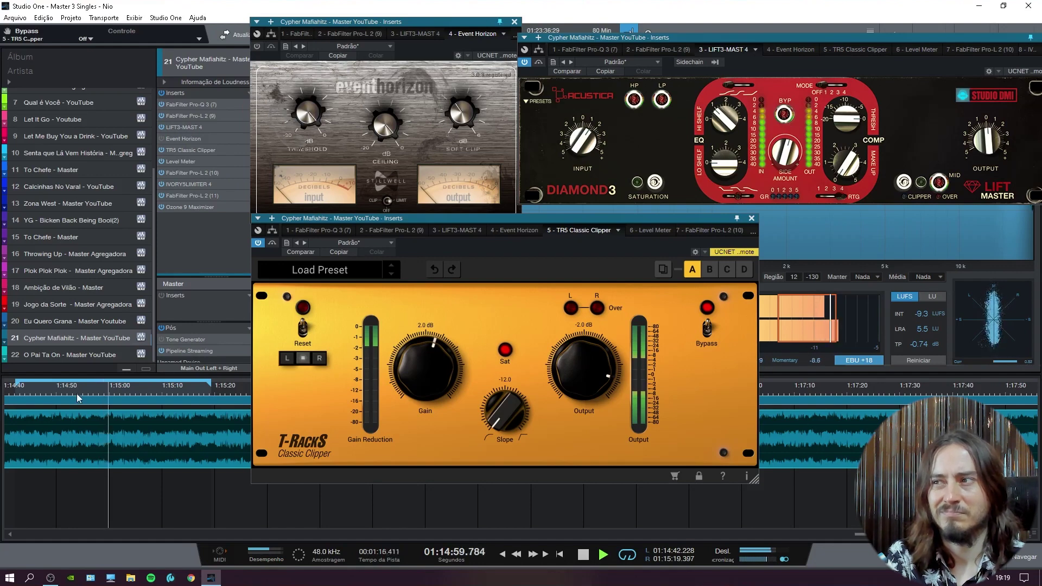
key(space)
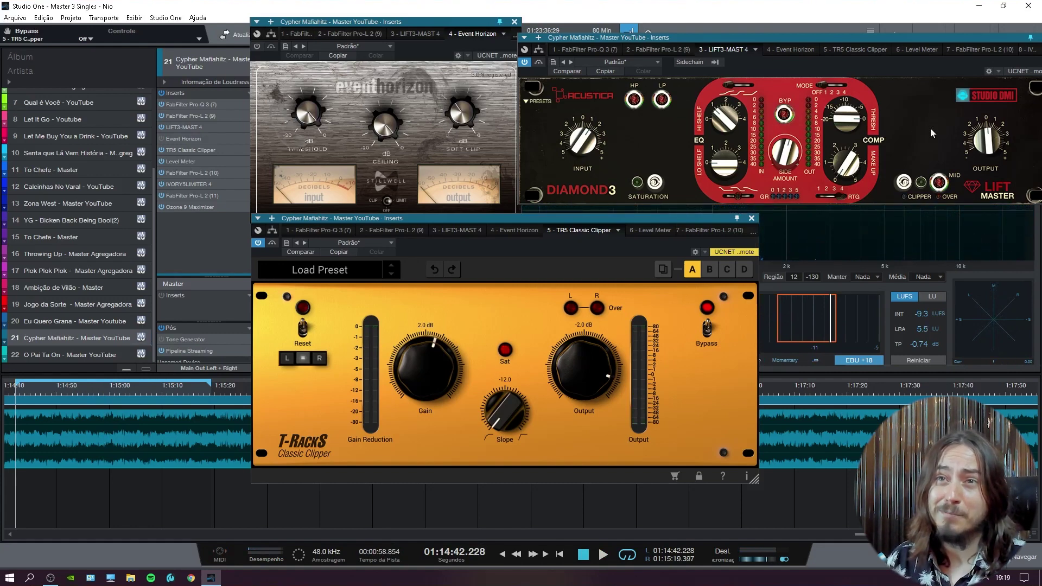
Set the TR5 Classic Clipper's slope to 0.0 and audition the looped section with the LIFT3-MAST 4 clipper off
click(913, 186)
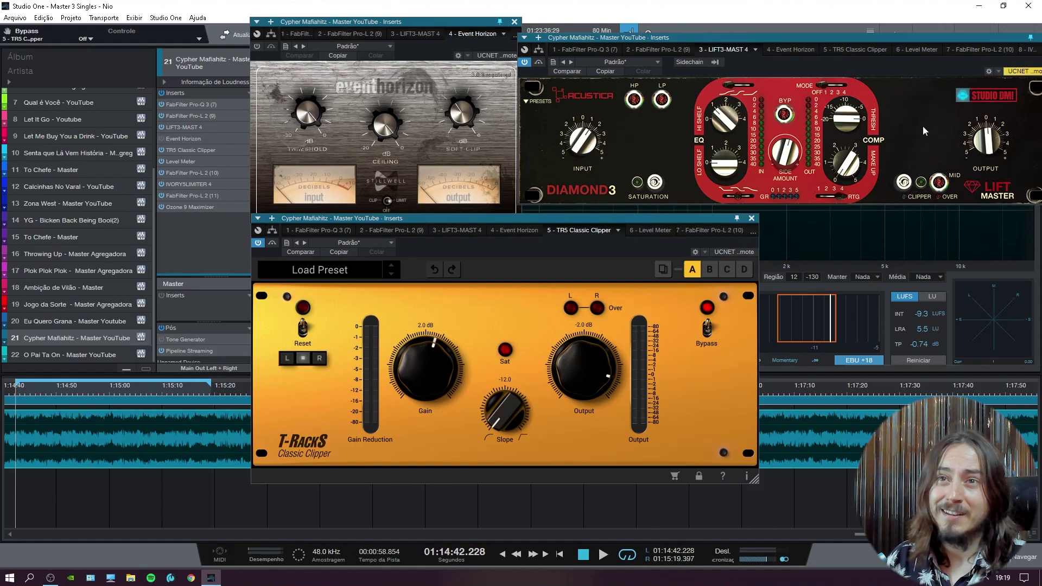
mouse_move(925, 132)
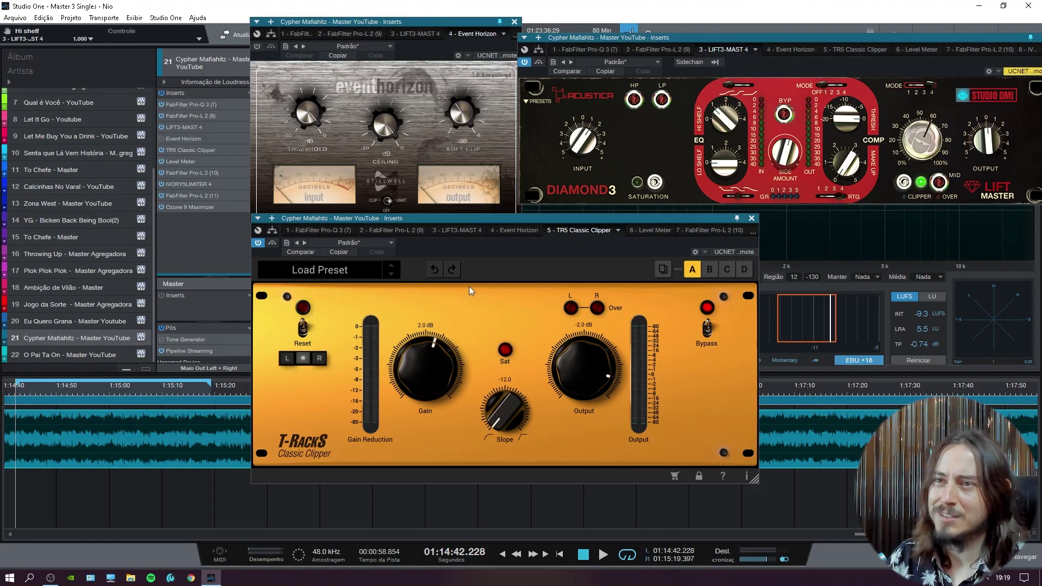
double_click(507, 413)
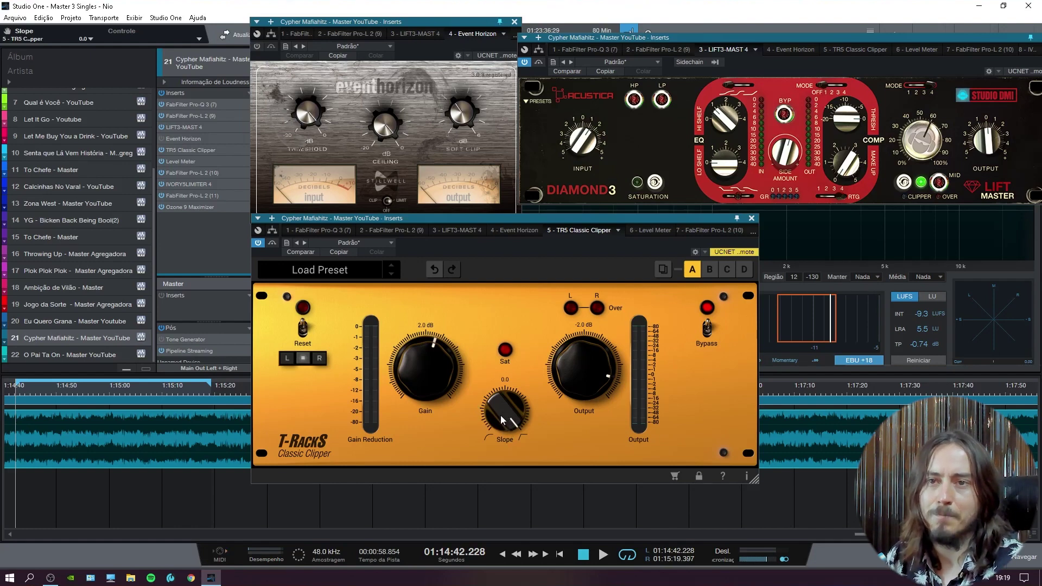
key(space)
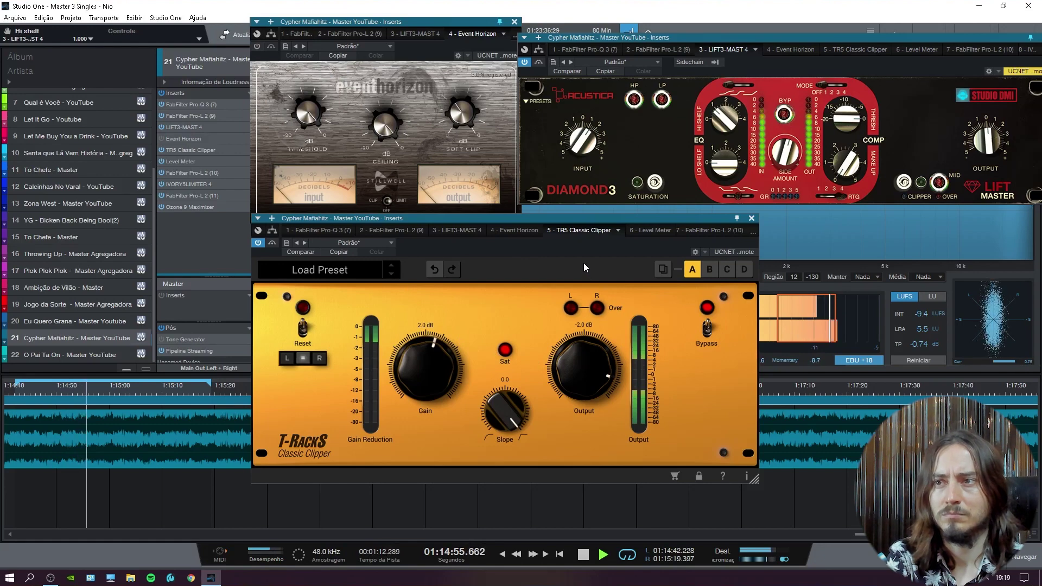
key(space)
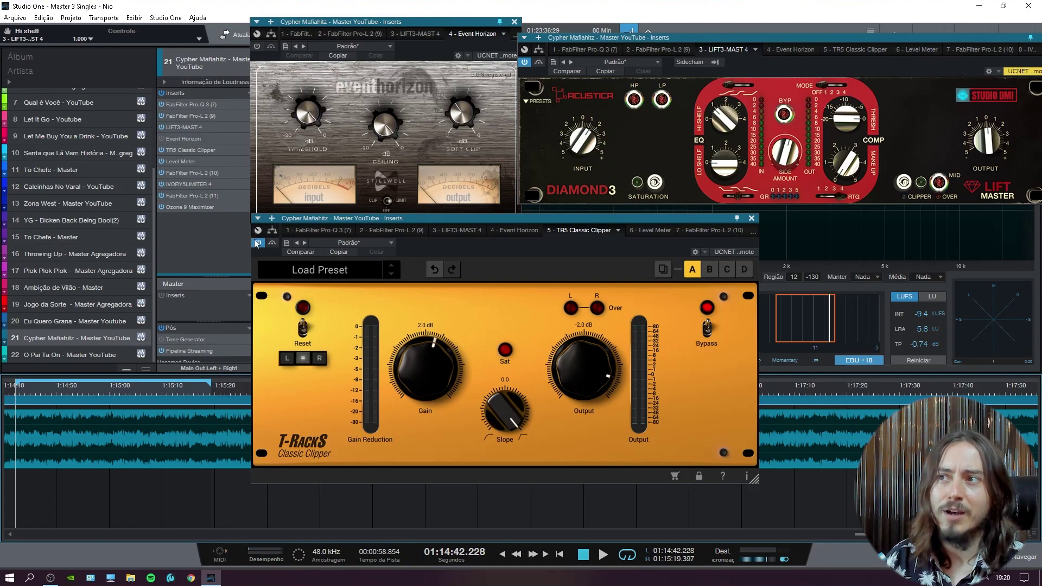
Compare the start of the loop with TR5 Classic Clipper active and with Event Horizon active in its place
key(space)
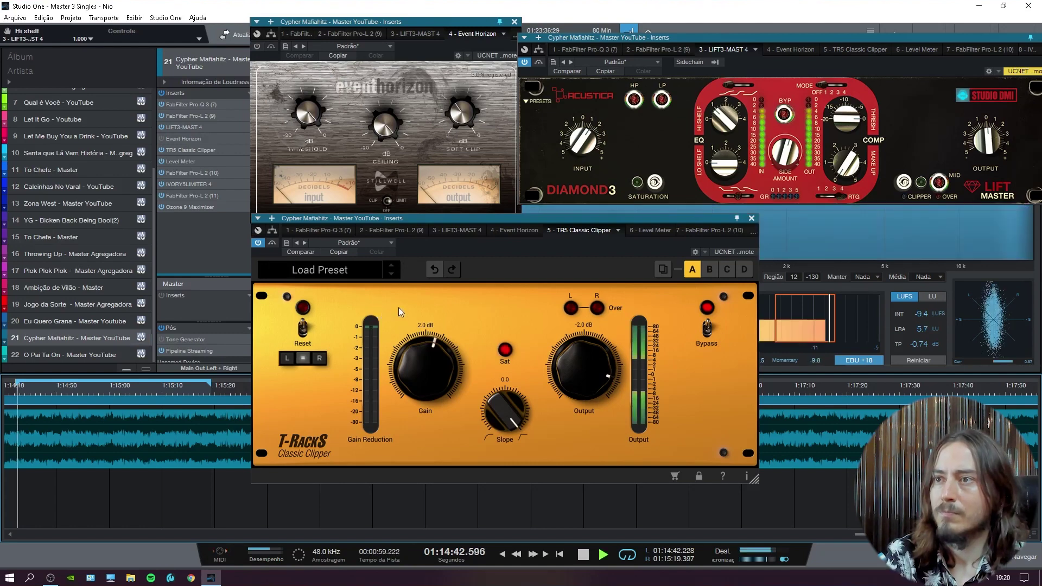
click(258, 243)
key(space)
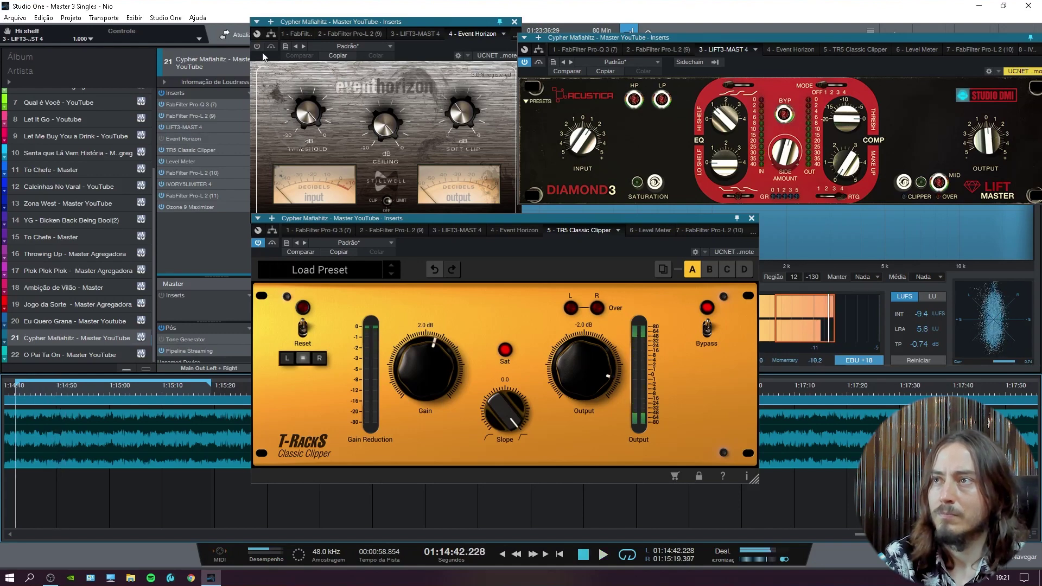
key(space)
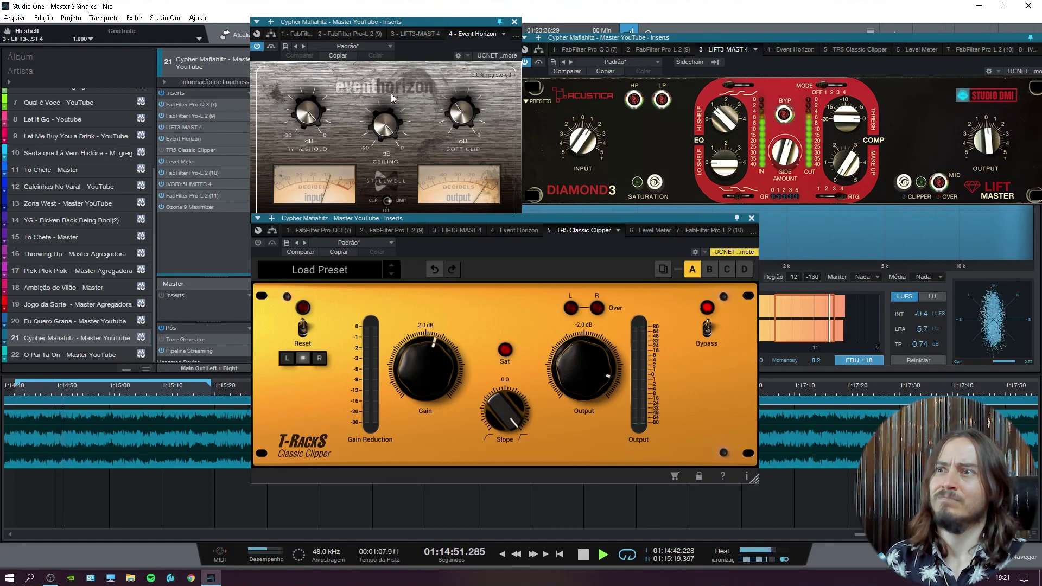
key(space)
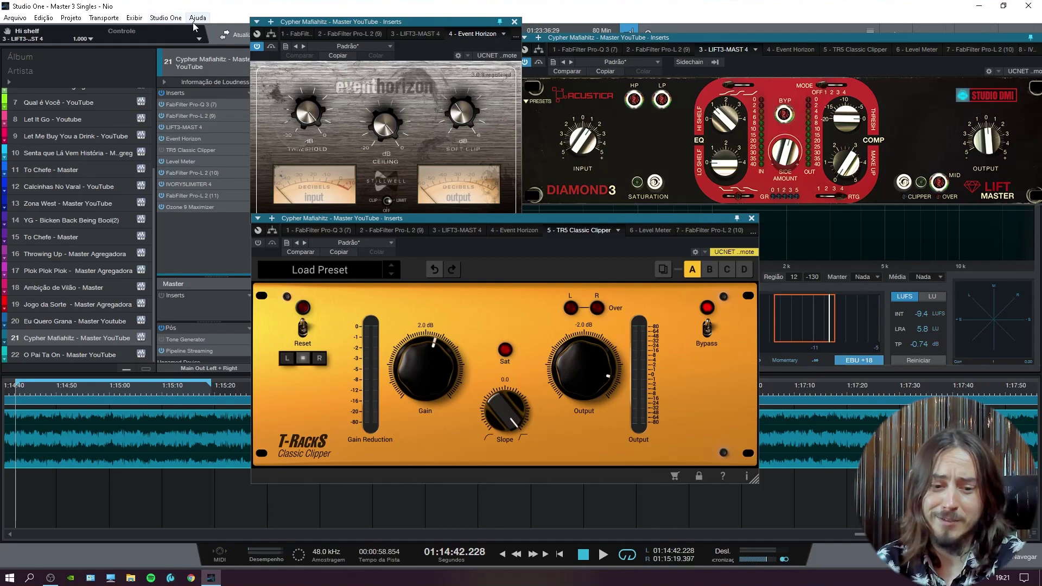
Replay the start of the loop with Event Horizon active, and deactivate the plug-in after listening
key(space)
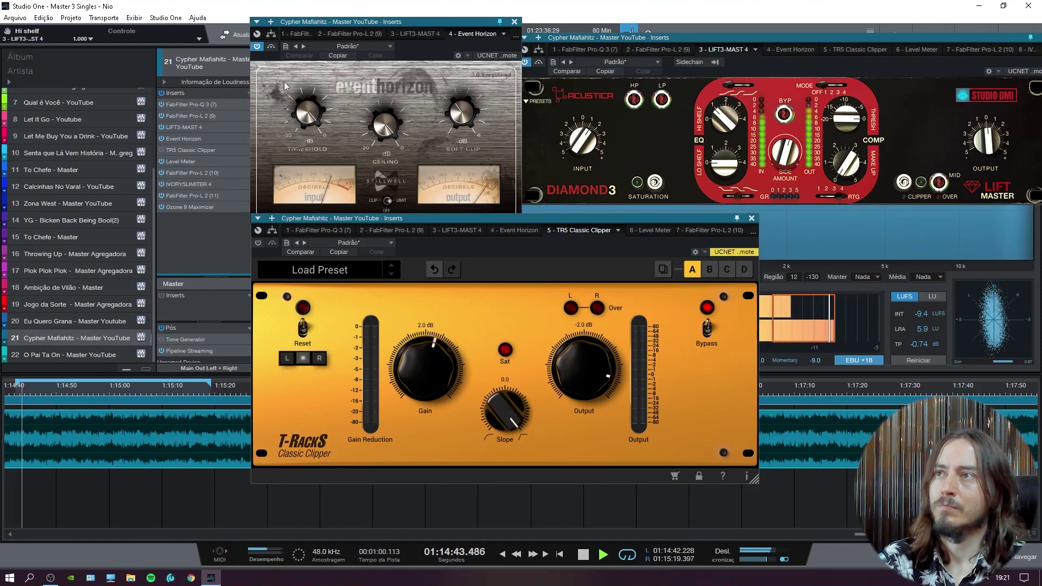
click(259, 56)
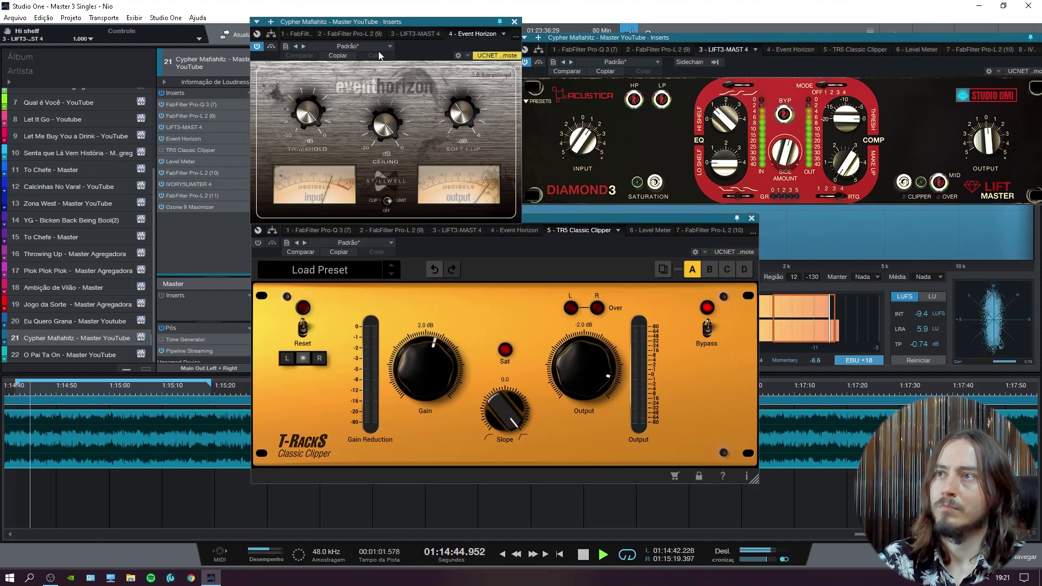
click(259, 46)
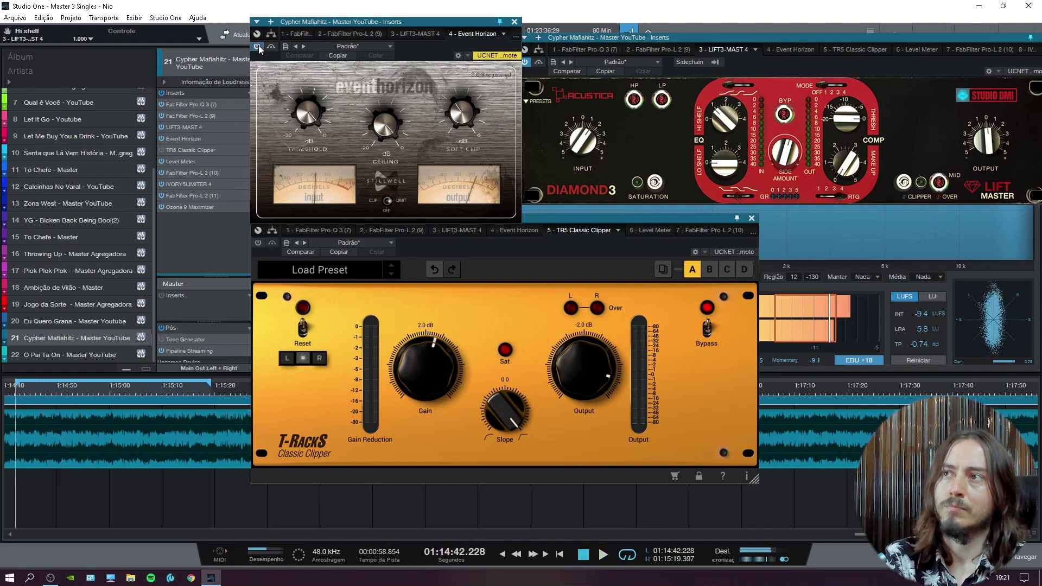
Audition the start of the loop with only the LIFT3-MAST 4 clipper switched on
key(space)
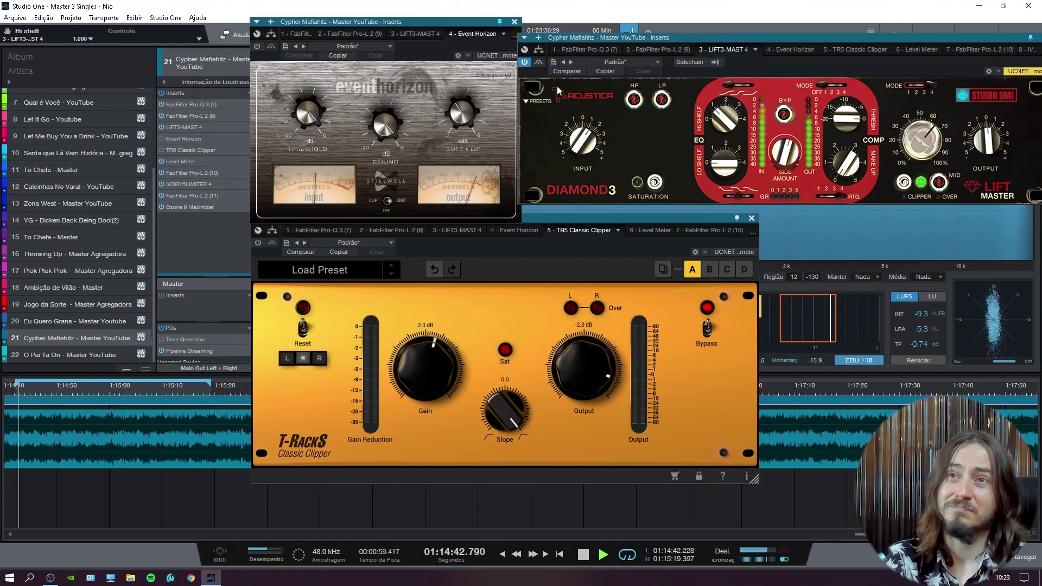
key(space)
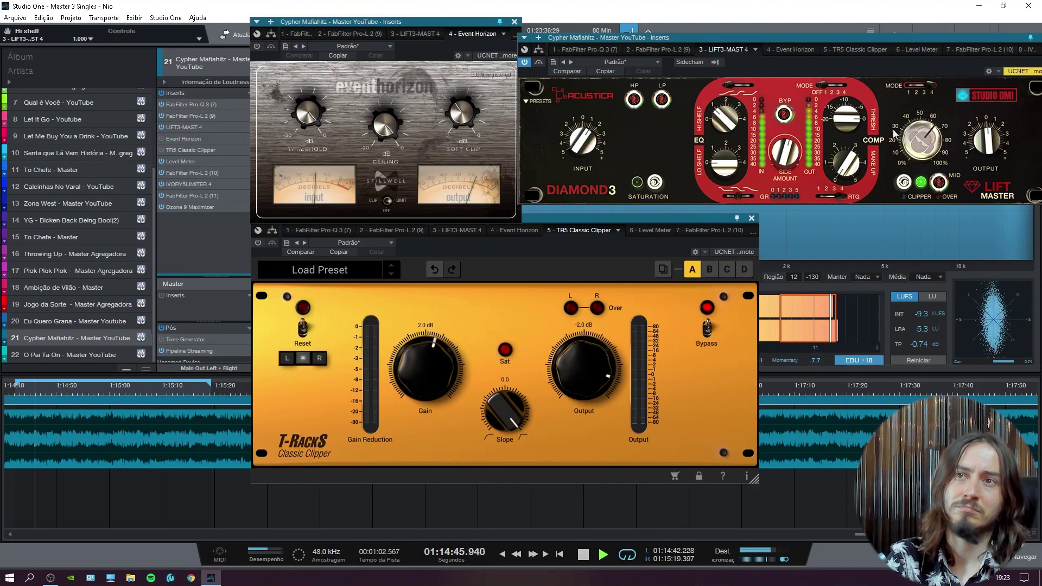
key(space)
key(space)
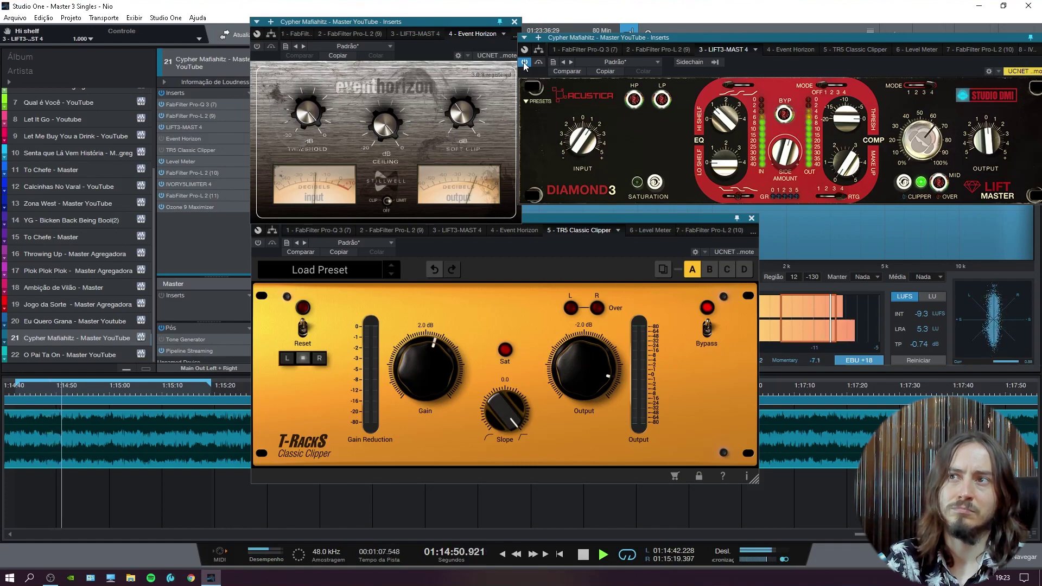
Switch from the LIFT3-MAST 4 clipper to Event Horizon and replay the start of the loop
key(space)
key(space)
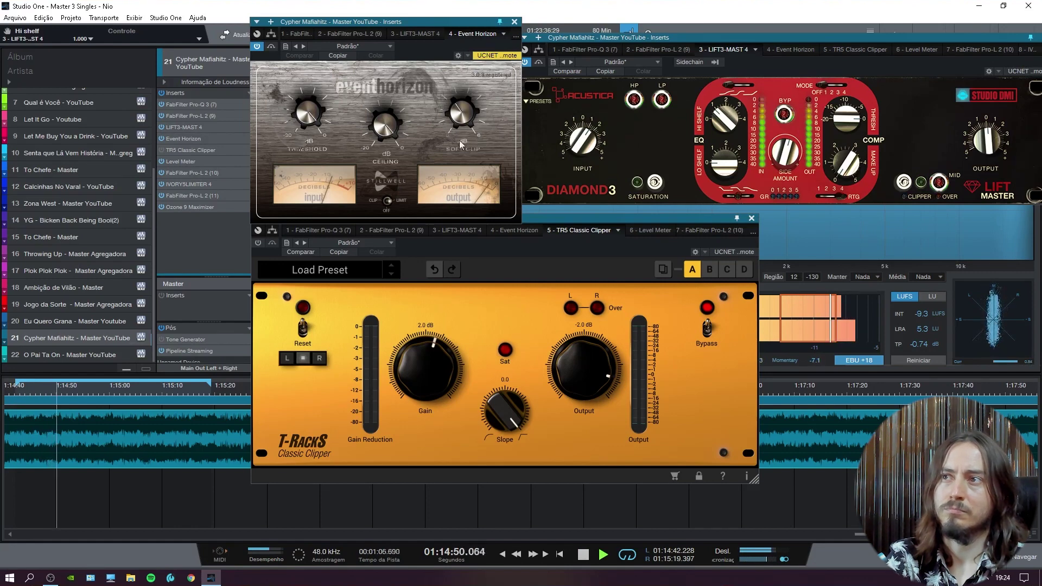
key(space)
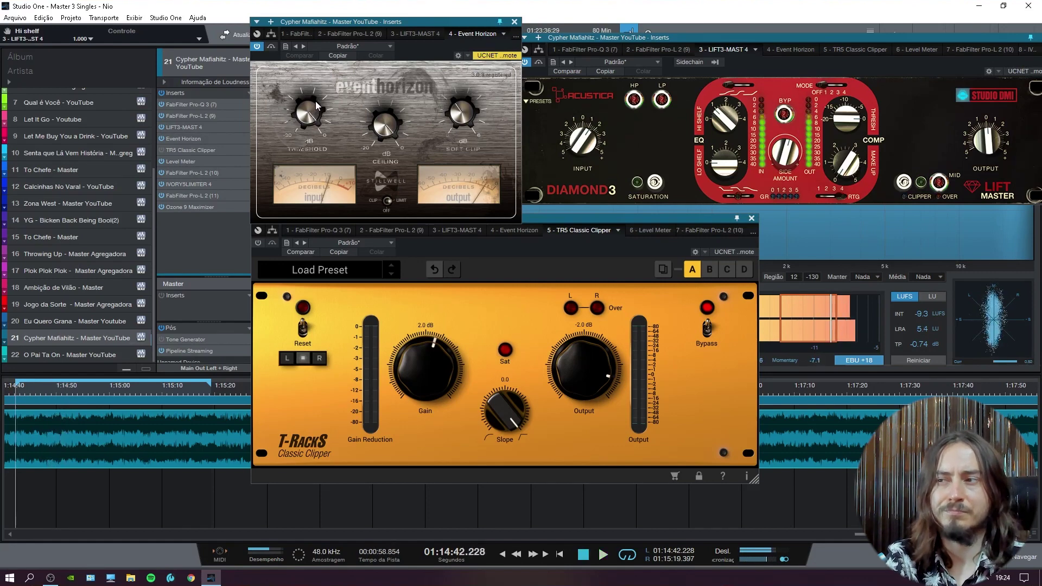